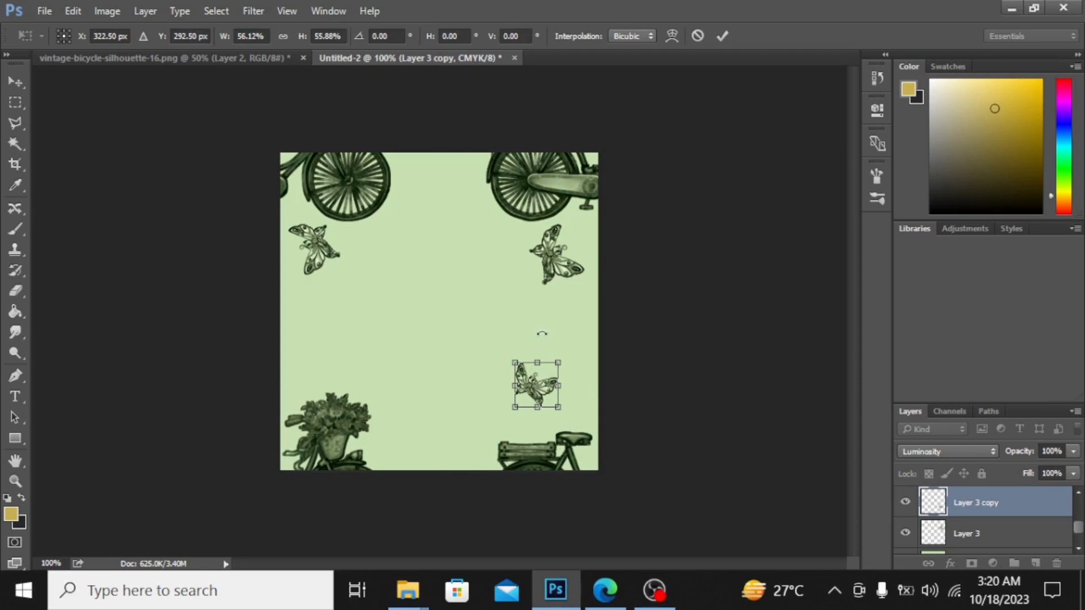
- Rotate the duplicated butterfly about 88° clockwise and move it between the two bicycle wheels along the tile's upper edge
{"action": "left_click_drag", "start_coordinate": [542, 333], "coordinate": [634, 389]}
{"action": "key", "text": "Return"}
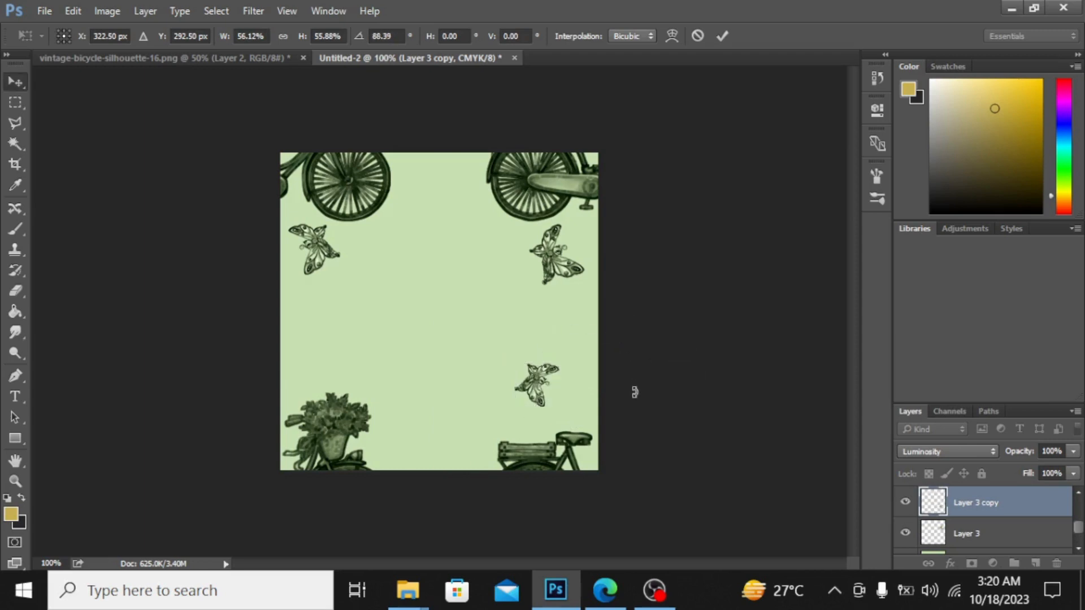
{"action": "left_click_drag", "start_coordinate": [541, 390], "coordinate": [431, 199]}
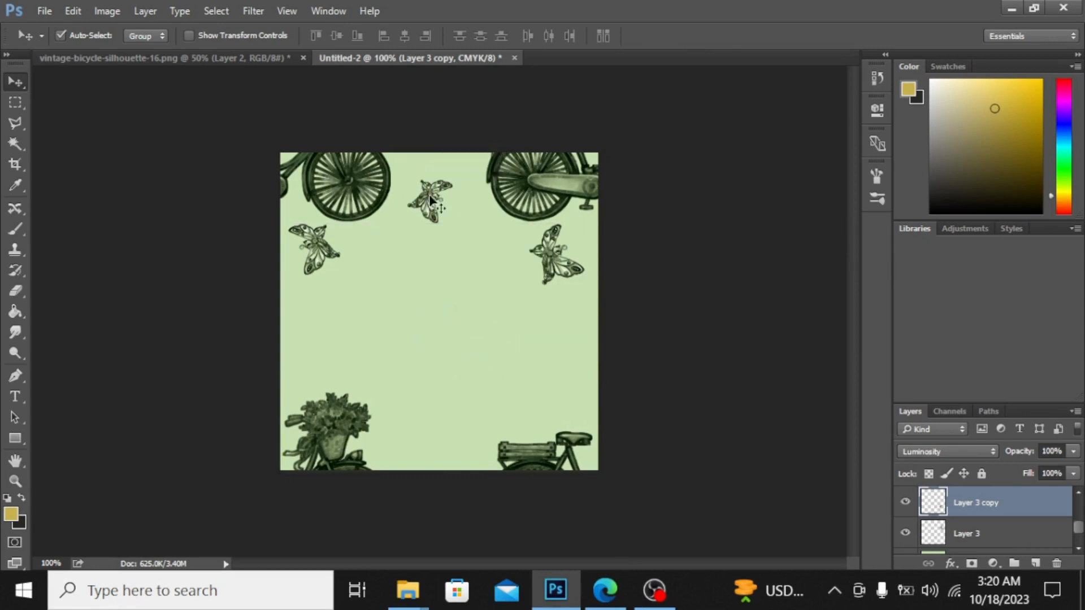
- Copy the bicycle artwork from vintage-bicycle-silhouette-16.png into the Untitled-2 pattern document
{"action": "left_click", "coordinate": [182, 56]}
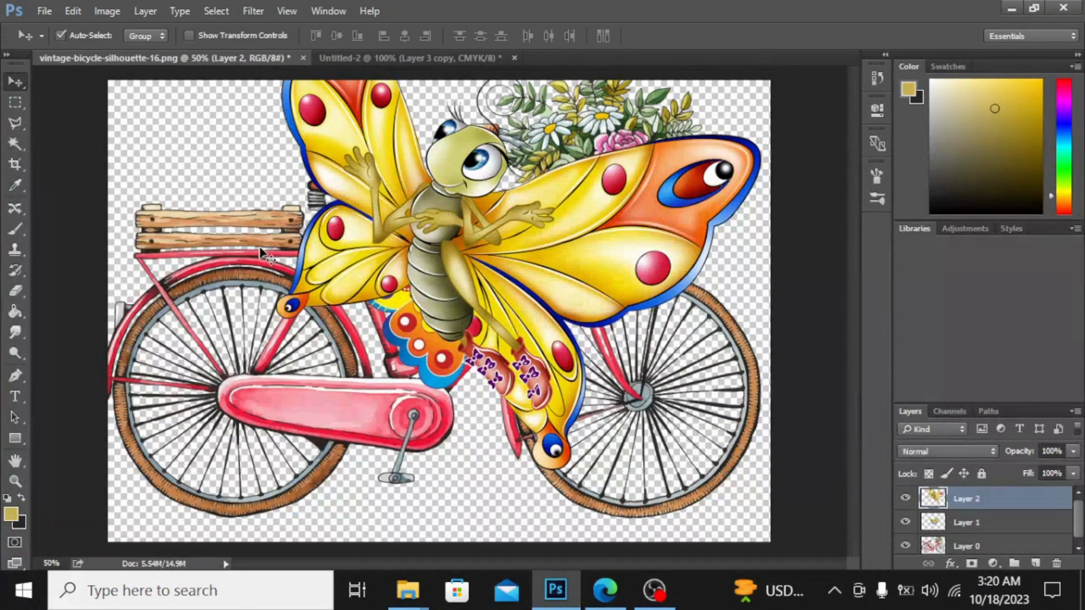
{"action": "left_click_drag", "start_coordinate": [261, 251], "coordinate": [399, 424]}
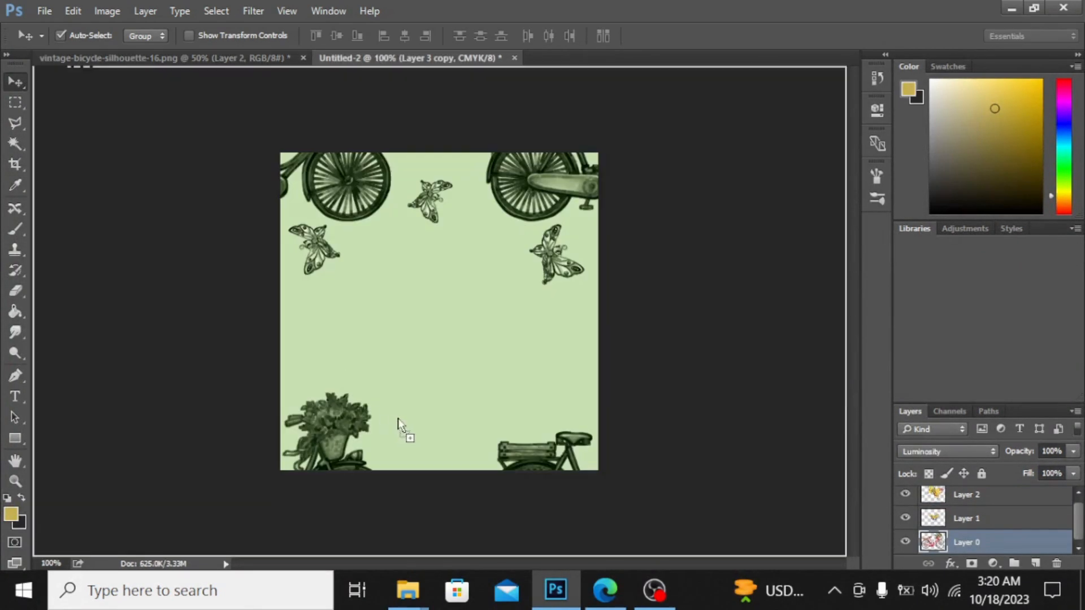
{"action": "left_click_drag", "start_coordinate": [417, 309], "coordinate": [417, 308]}
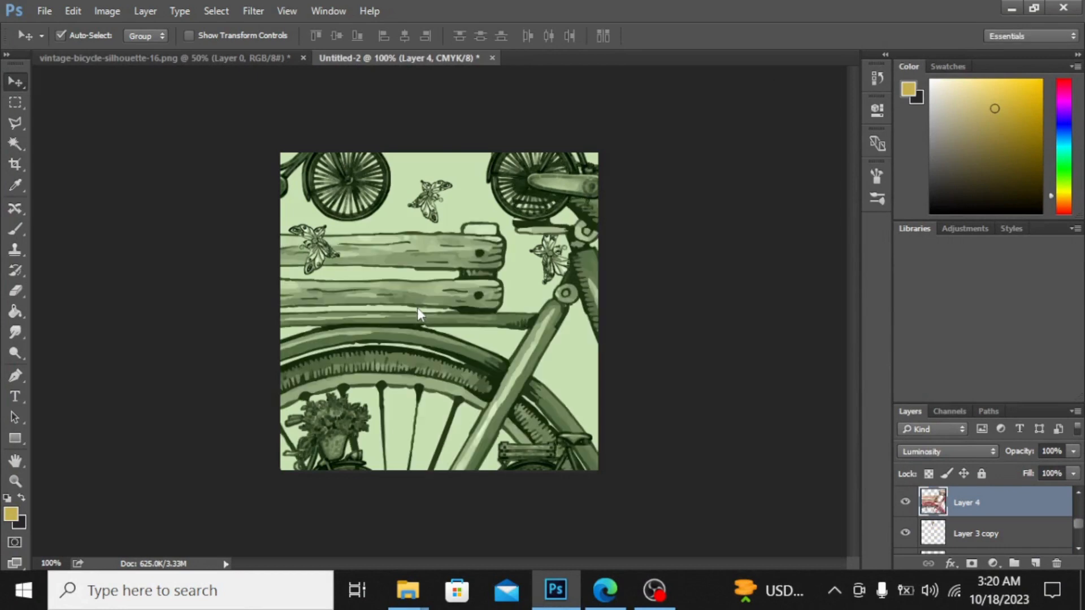
- Scale the pasted bicycle down to about 29% and move it onto the green tile
{"action": "key", "text": "ctrl+t"}
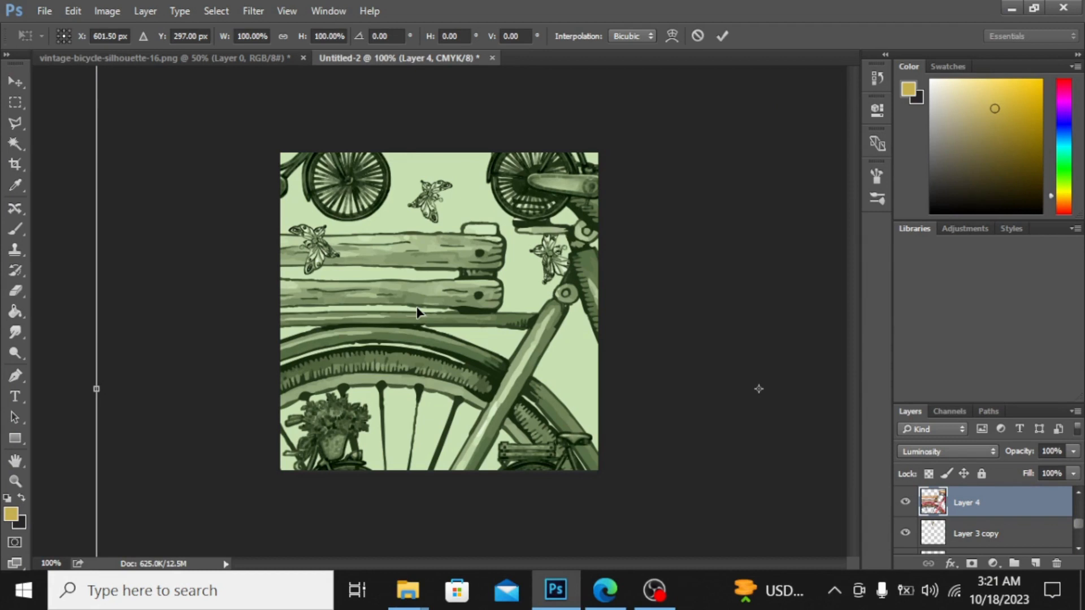
{"action": "key", "text": "ctrl+minus"}
{"action": "key", "text": "ctrl+minus"}
{"action": "key", "text": "ctrl+minus"}
{"action": "key", "text": "ctrl+minus"}
{"action": "key", "text": "ctrl+minus"}
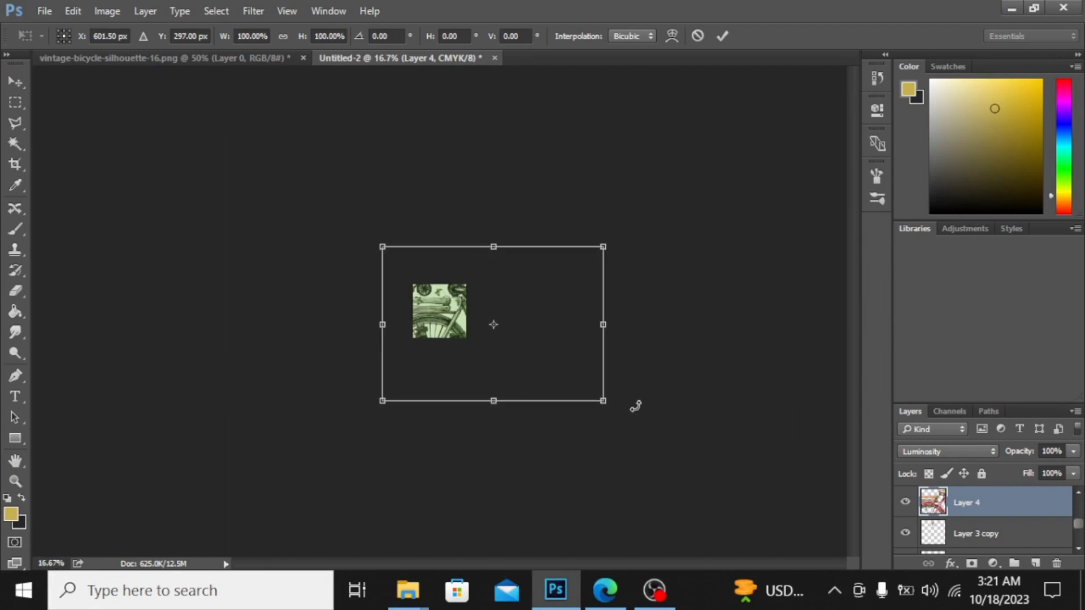
{"action": "left_click_drag", "start_coordinate": [604, 404], "coordinate": [528, 346]}
{"action": "key", "text": "Return"}
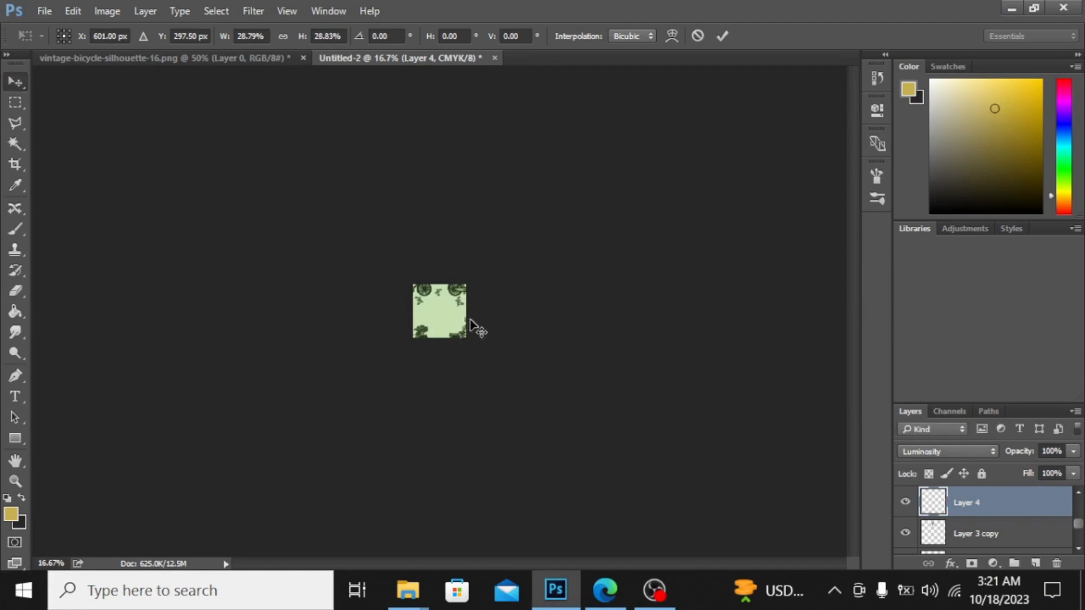
{"action": "left_click_drag", "start_coordinate": [465, 334], "coordinate": [425, 323]}
{"action": "key", "text": "ctrl+plus"}
{"action": "key", "text": "ctrl+plus"}
{"action": "key", "text": "ctrl+plus"}
{"action": "key", "text": "ctrl+plus"}
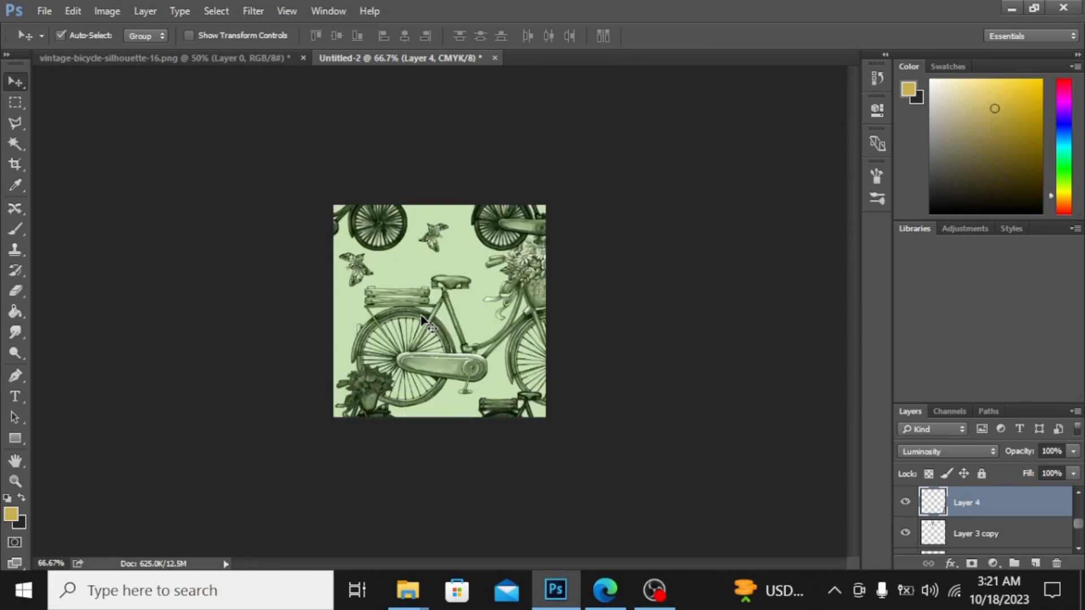
- Shrink the bicycle further to about 52.5% and place it mid-tile at about X 189 px, Y 210 px
{"action": "key", "text": "ctrl+t"}
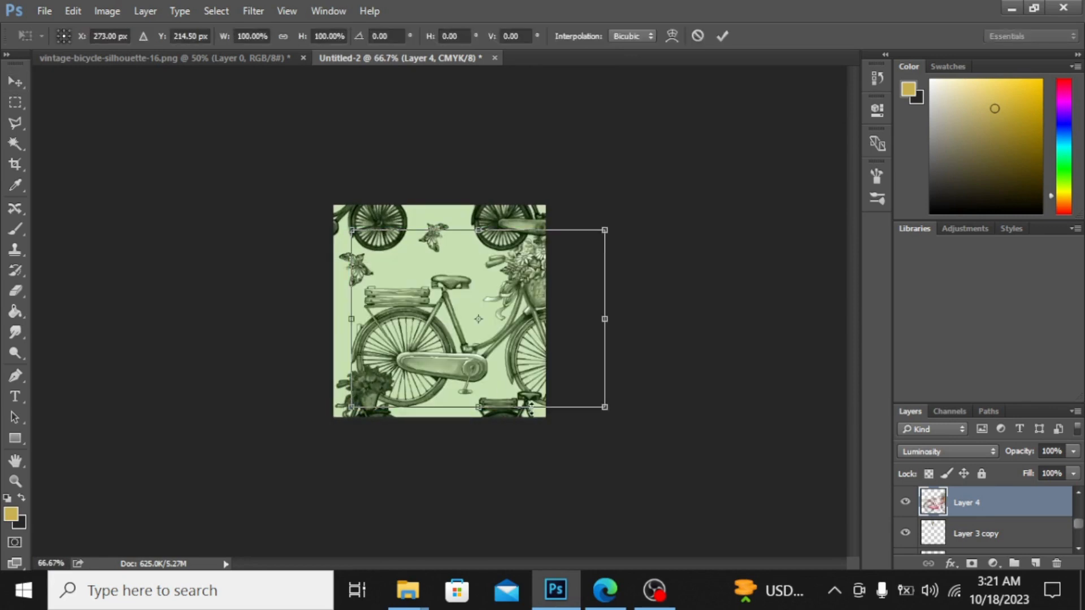
{"action": "left_click_drag", "start_coordinate": [605, 407], "coordinate": [545, 366]}
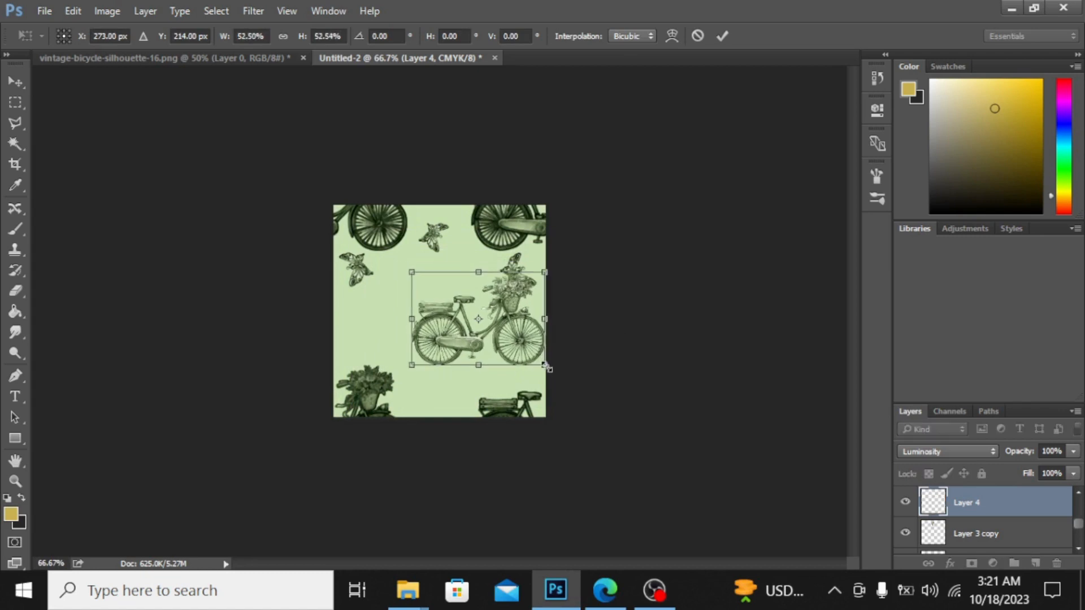
{"action": "left_click_drag", "start_coordinate": [481, 310], "coordinate": [466, 306]}
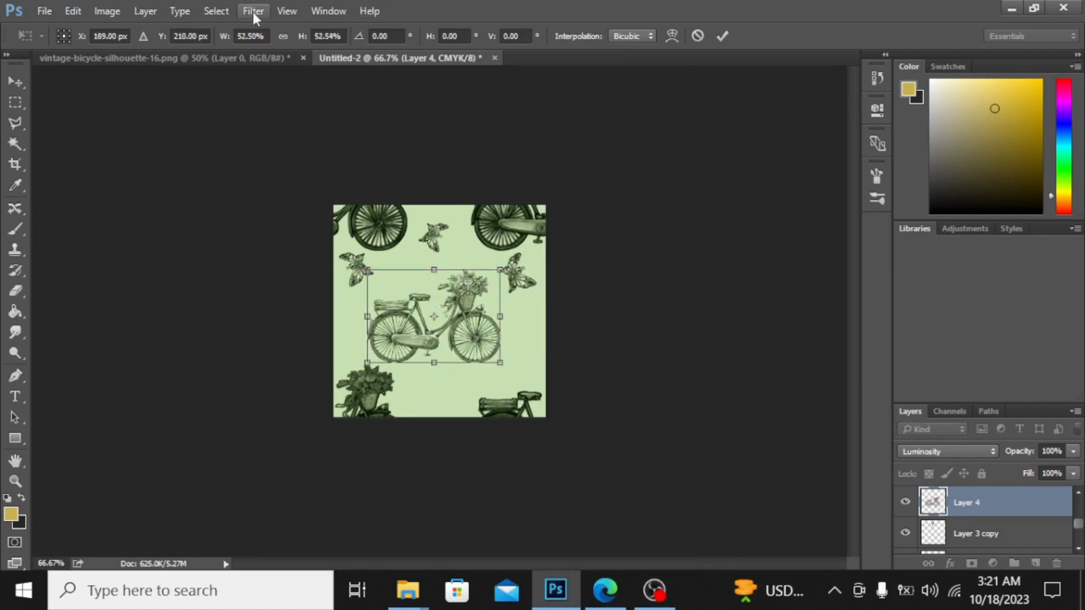
{"action": "key", "text": "Return"}
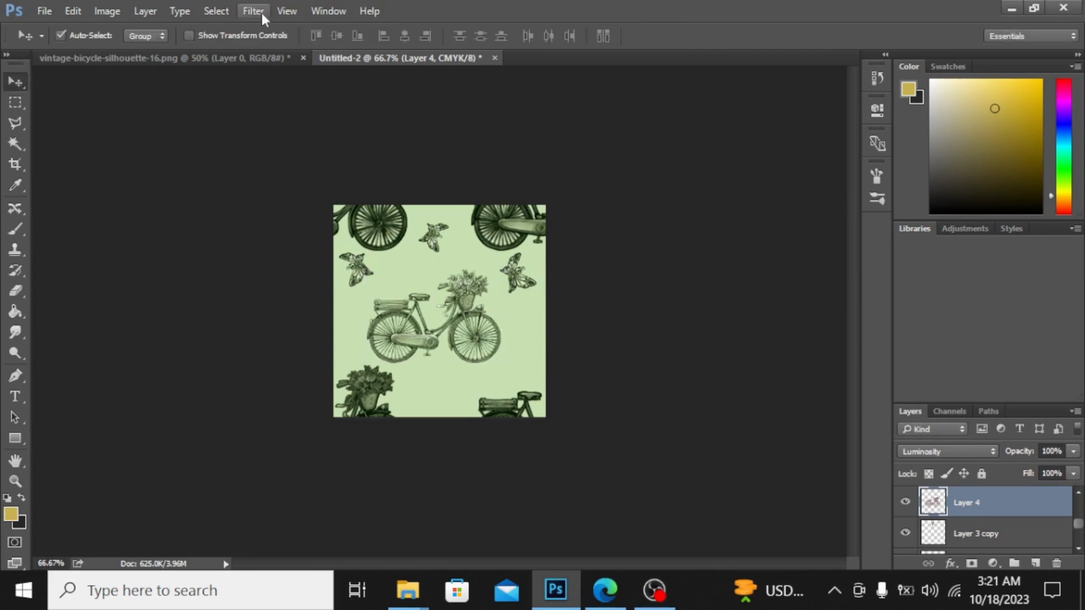
- Darken the middle bicycle with the Minimum filter at a radius of 1 pixel, preserving Squareness
{"action": "left_click", "coordinate": [260, 11]}
{"action": "mouse_move", "coordinate": [305, 399]}
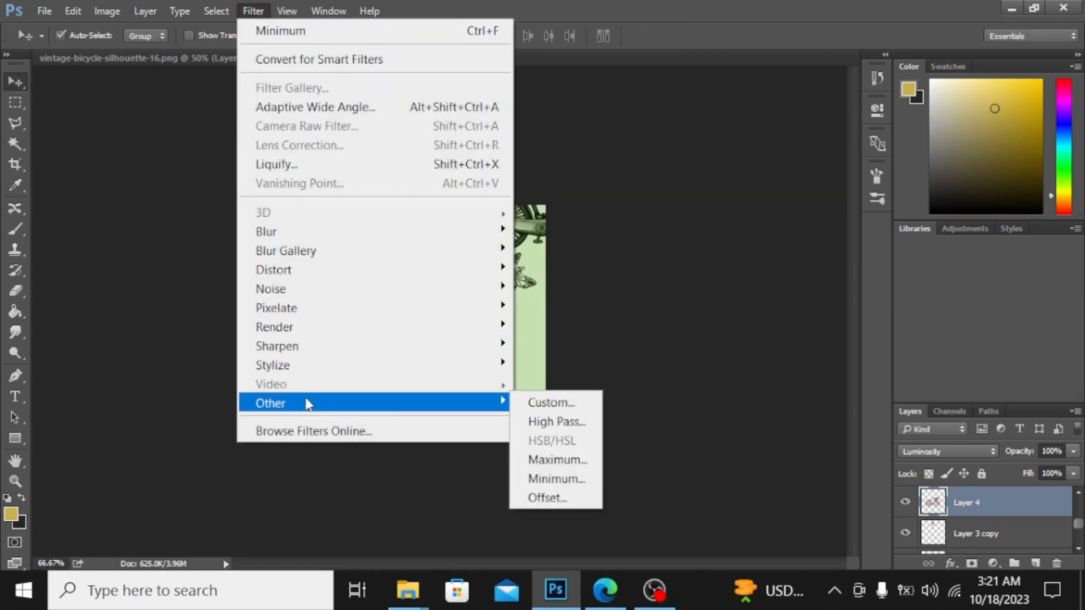
{"action": "left_click", "coordinate": [572, 478]}
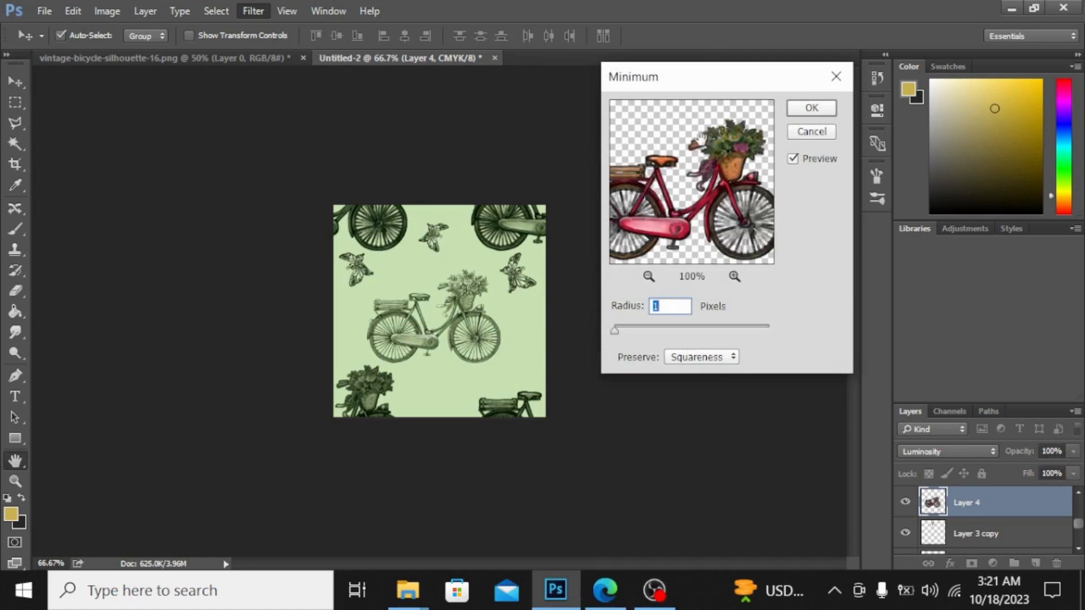
{"action": "left_click", "coordinate": [809, 113]}
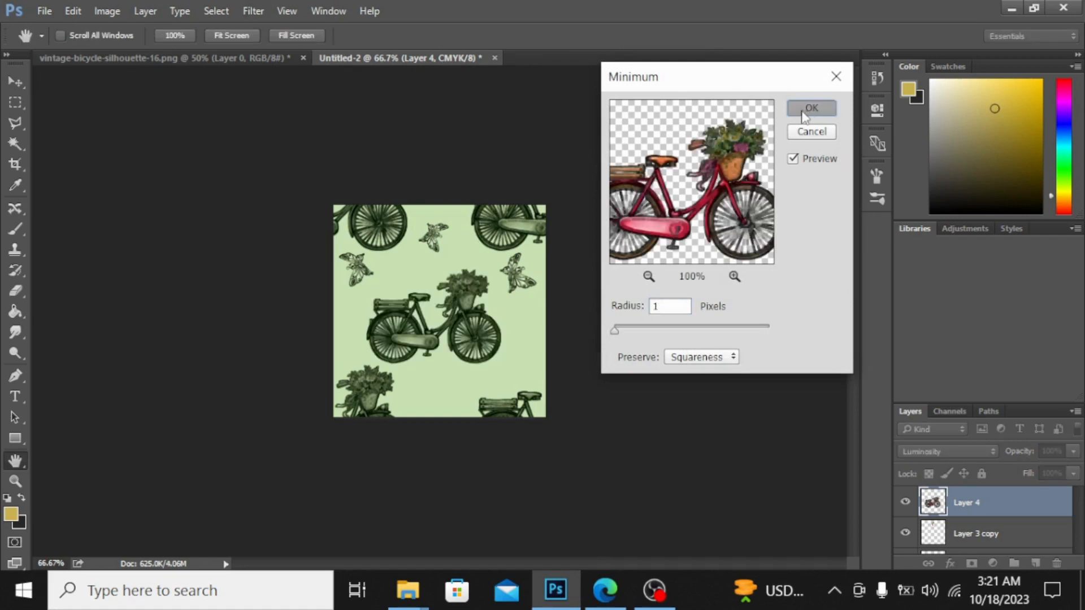
{"action": "key", "text": "alt+comma"}
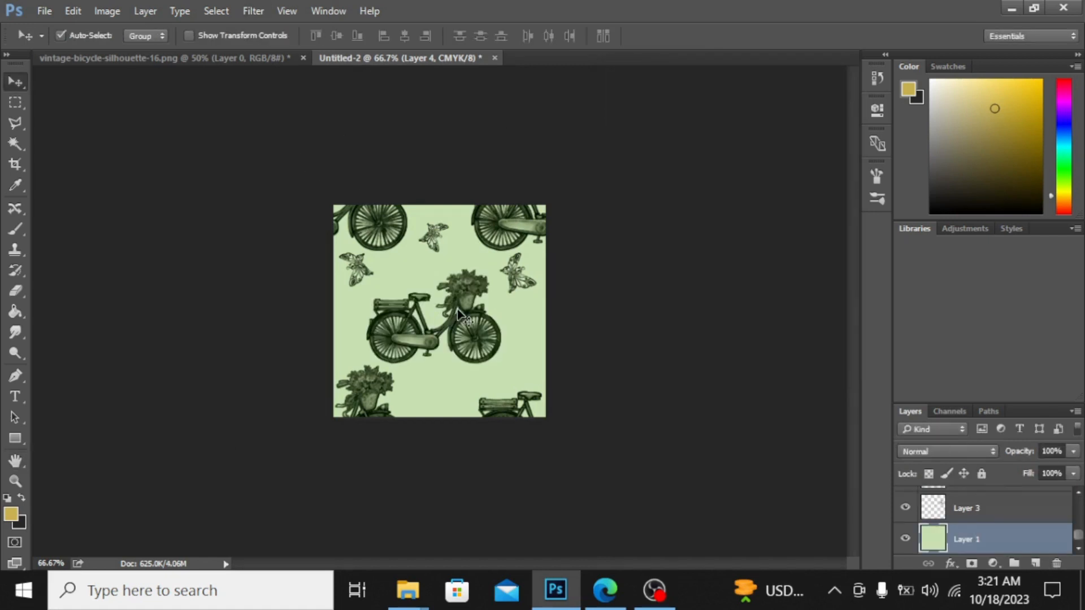
{"action": "key", "text": "ctrl+t"}
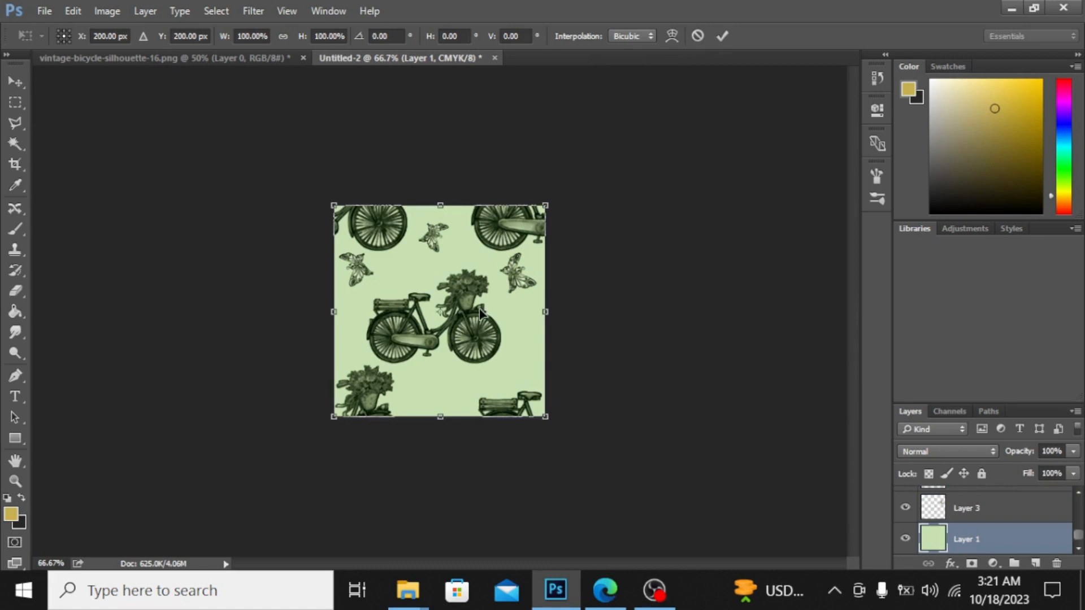
{"action": "key", "text": "Return"}
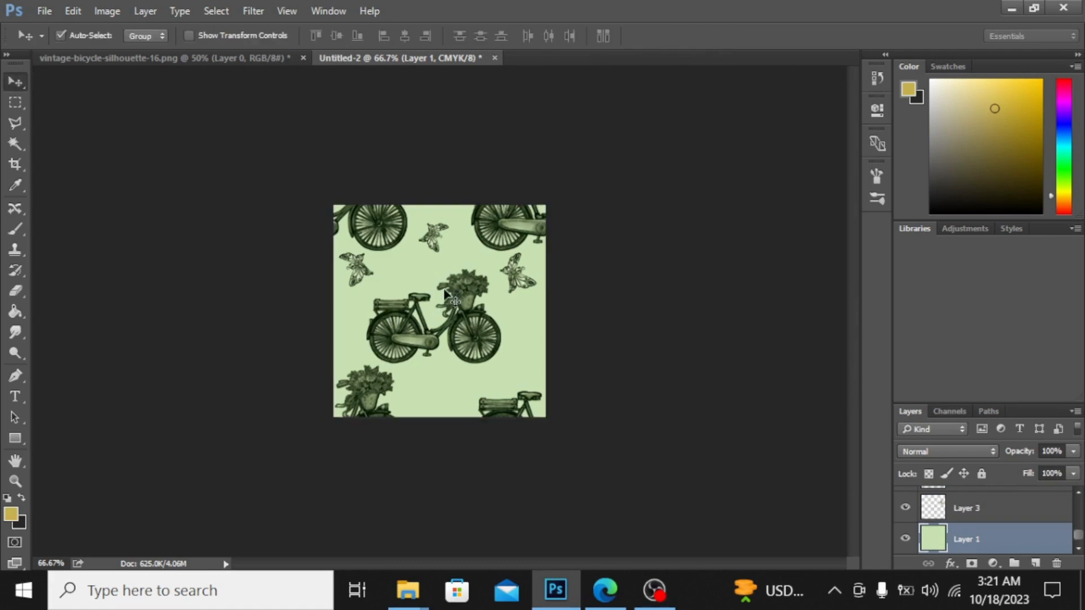
- Flip the middle bicycle horizontally, scale it to about 84%, and center it at about X 200.5 px, Y 181.5 px
{"action": "key", "text": "alt+period"}
{"action": "key", "text": "ctrl+t"}
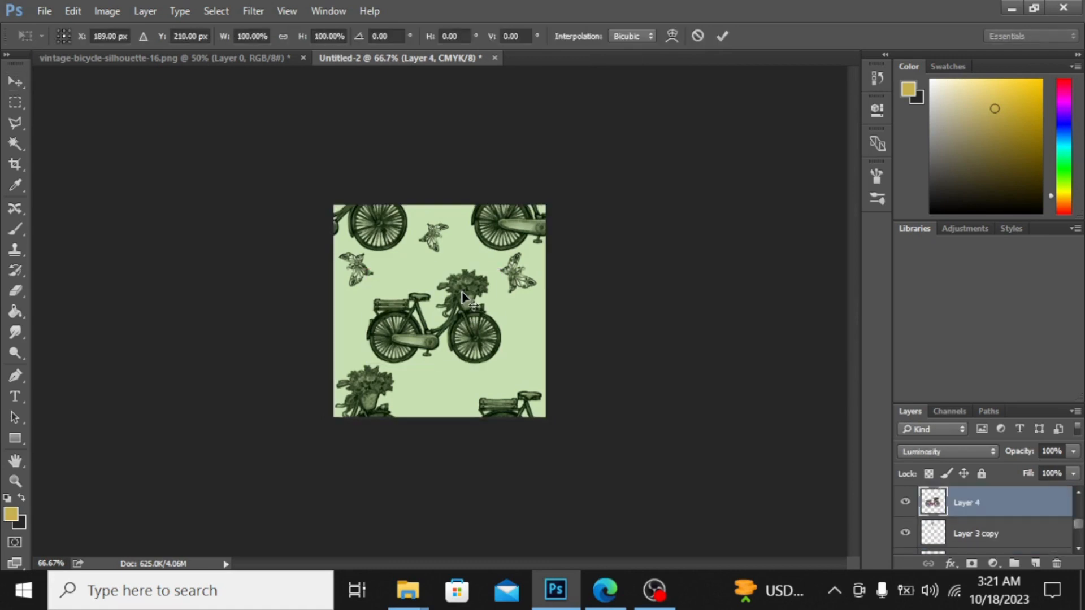
{"action": "right_click", "coordinate": [462, 297]}
{"action": "left_click", "coordinate": [503, 261]}
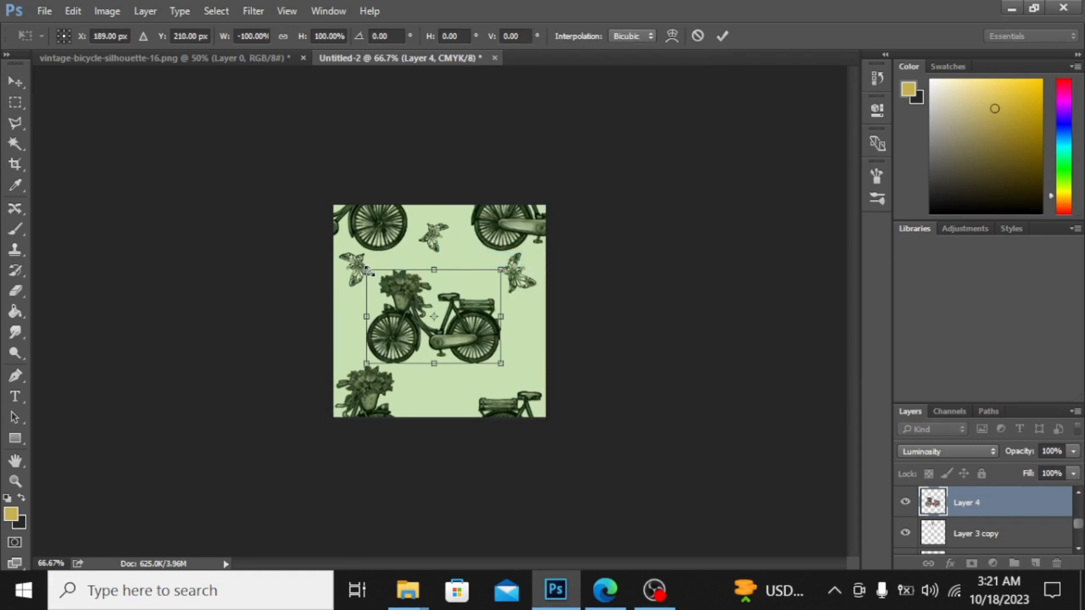
{"action": "left_click_drag", "start_coordinate": [367, 271], "coordinate": [378, 277]}
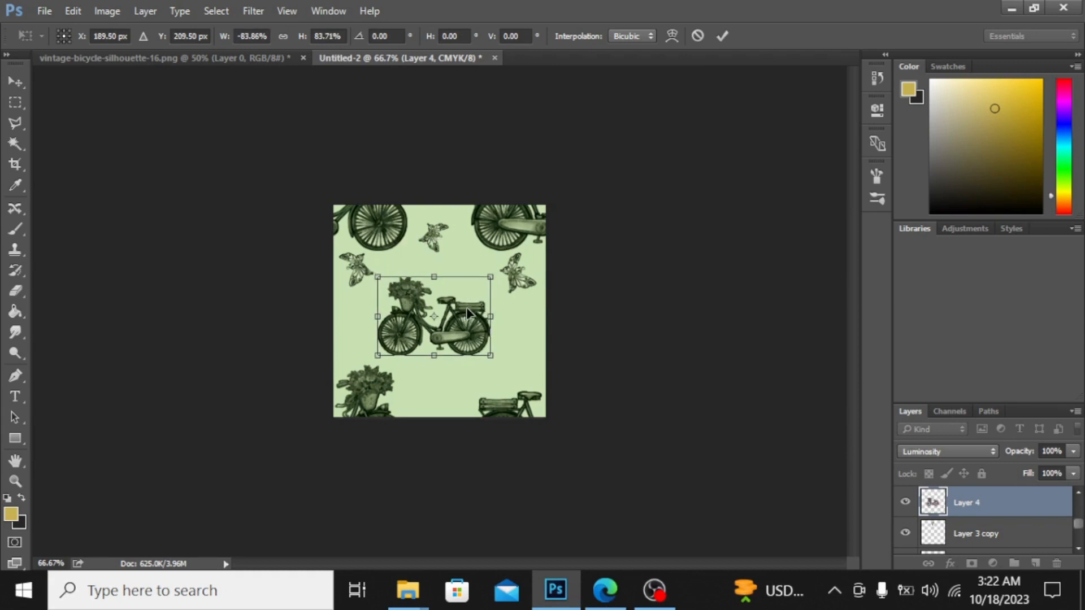
{"action": "left_click_drag", "start_coordinate": [466, 309], "coordinate": [469, 294]}
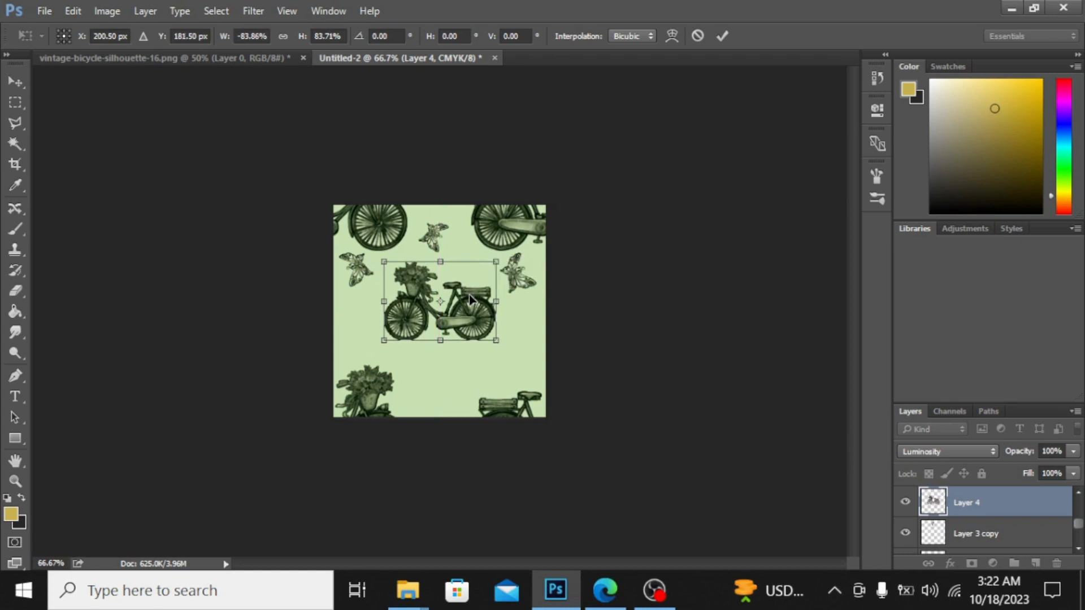
{"action": "key", "text": "Return"}
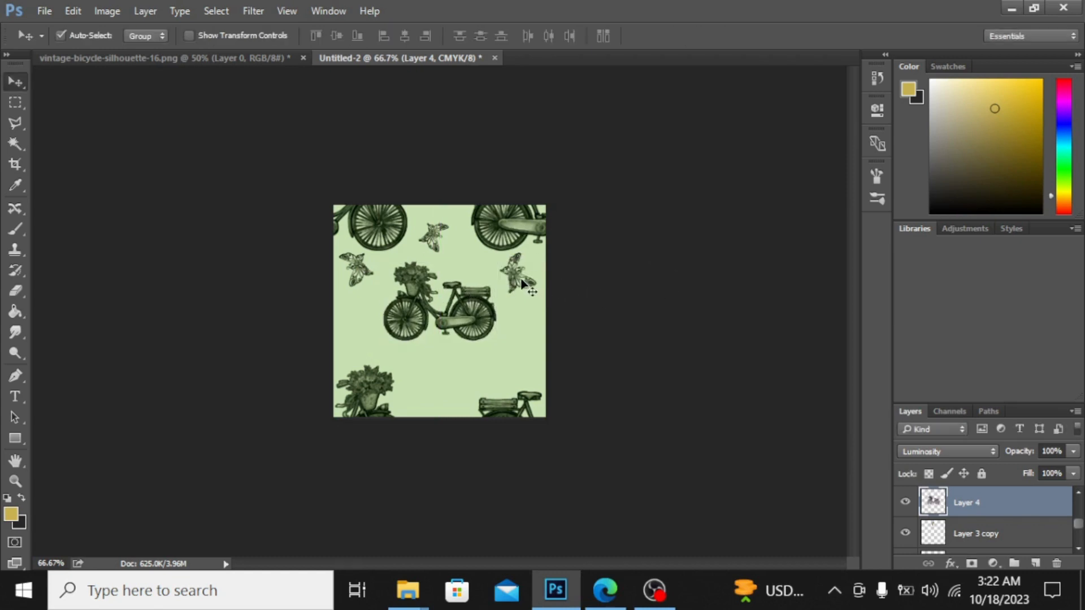
- Duplicate the right-hand butterfly below the middle bicycle, rotate the copy about 42° counterclockwise, and shift it slightly to the right
{"action": "left_click_drag", "start_coordinate": [522, 283], "coordinate": [445, 395]}
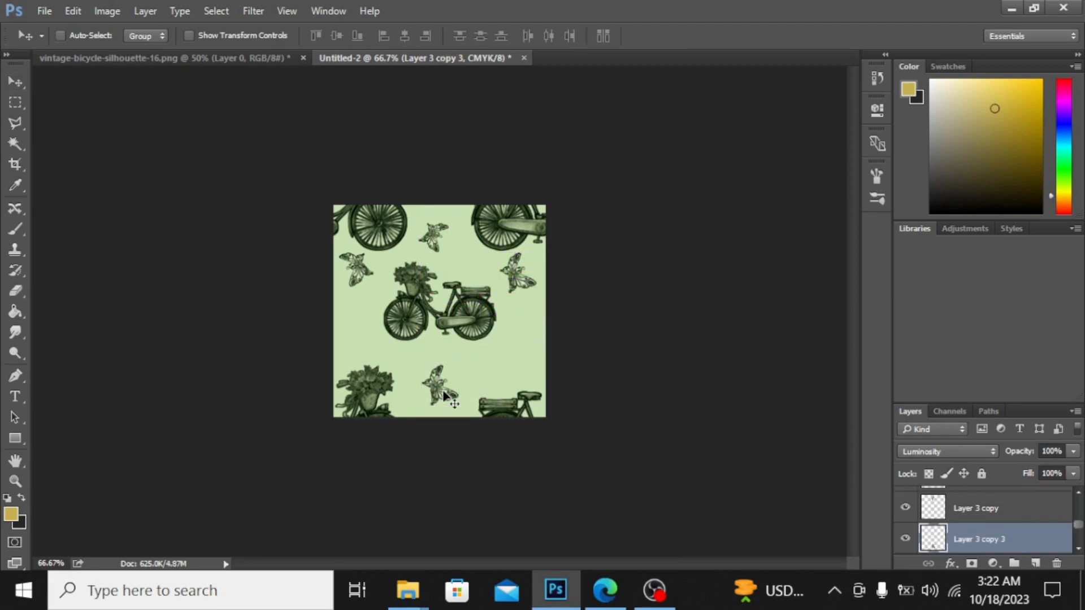
{"action": "key", "text": "ctrl+t"}
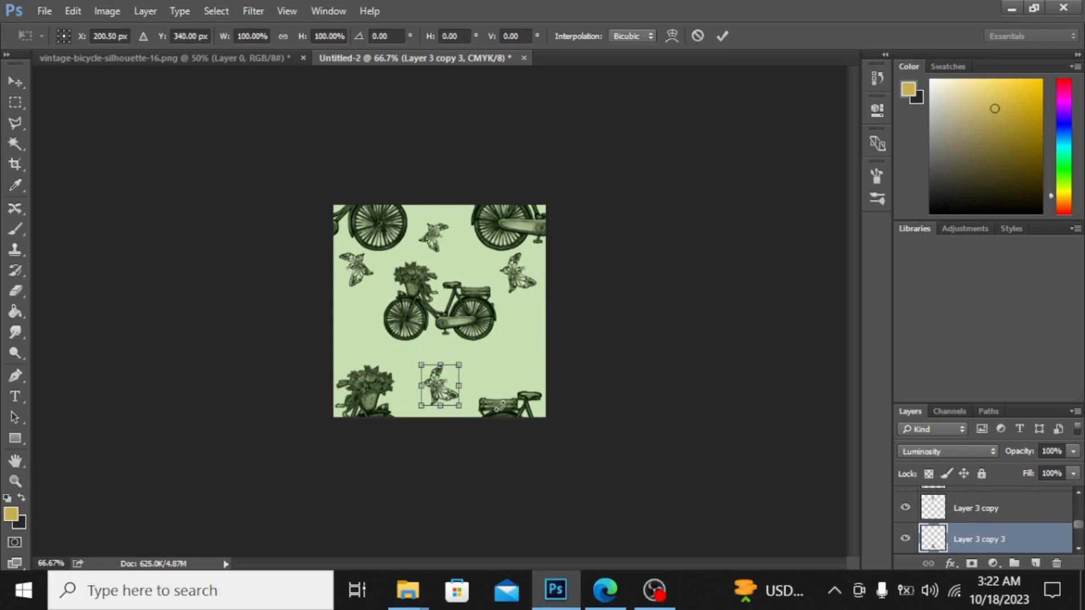
{"action": "left_click_drag", "start_coordinate": [489, 394], "coordinate": [506, 347]}
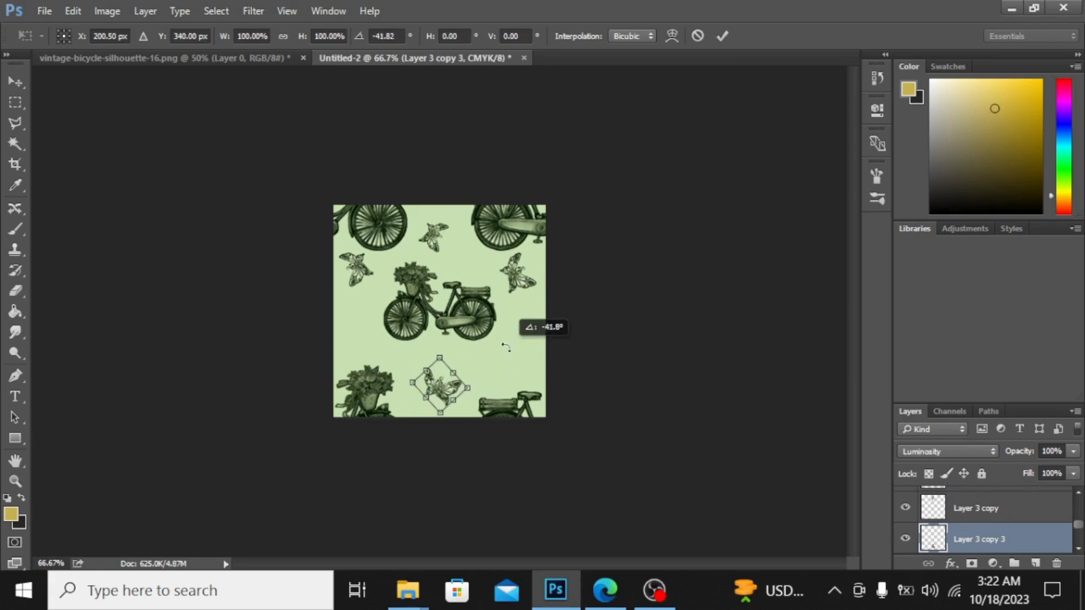
{"action": "mouse_move", "coordinate": [452, 394]}
{"action": "left_mouse_down"}
{"action": "mouse_move", "coordinate": [460, 398]}
{"action": "mouse_move", "coordinate": [452, 394]}
{"action": "left_mouse_up"}
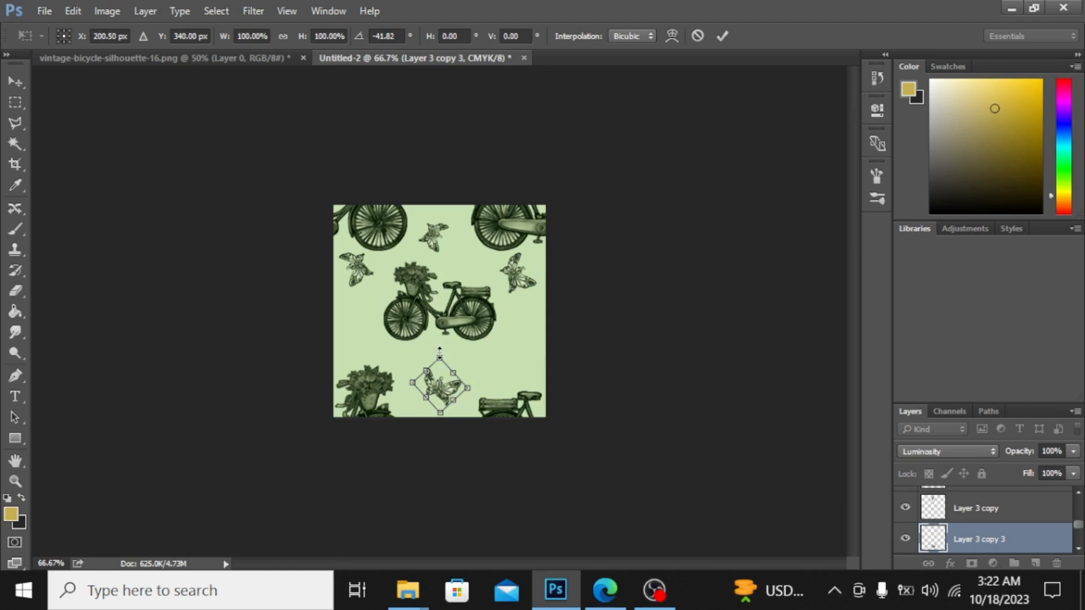
{"action": "left_click_drag", "start_coordinate": [440, 353], "coordinate": [458, 384]}
{"action": "key", "text": "Return"}
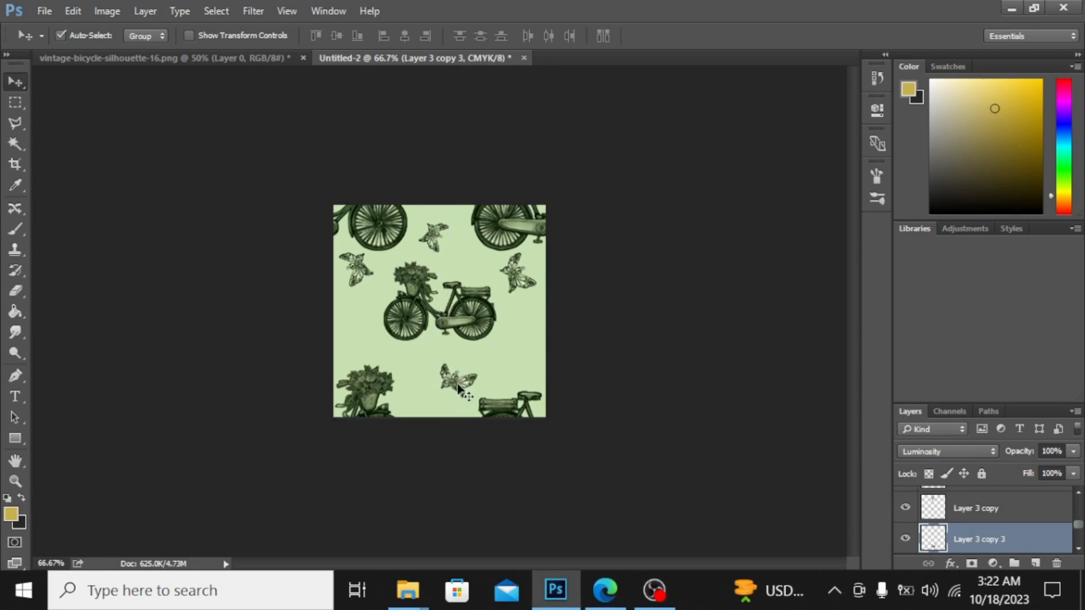
- Add two smaller butterfly copies below the middle bicycle, one near the tile's left edge and one near its right edge
{"action": "left_click_drag", "start_coordinate": [388, 350], "coordinate": [364, 343]}
{"action": "key", "text": "ctrl+t"}
{"action": "key", "text": "Return"}
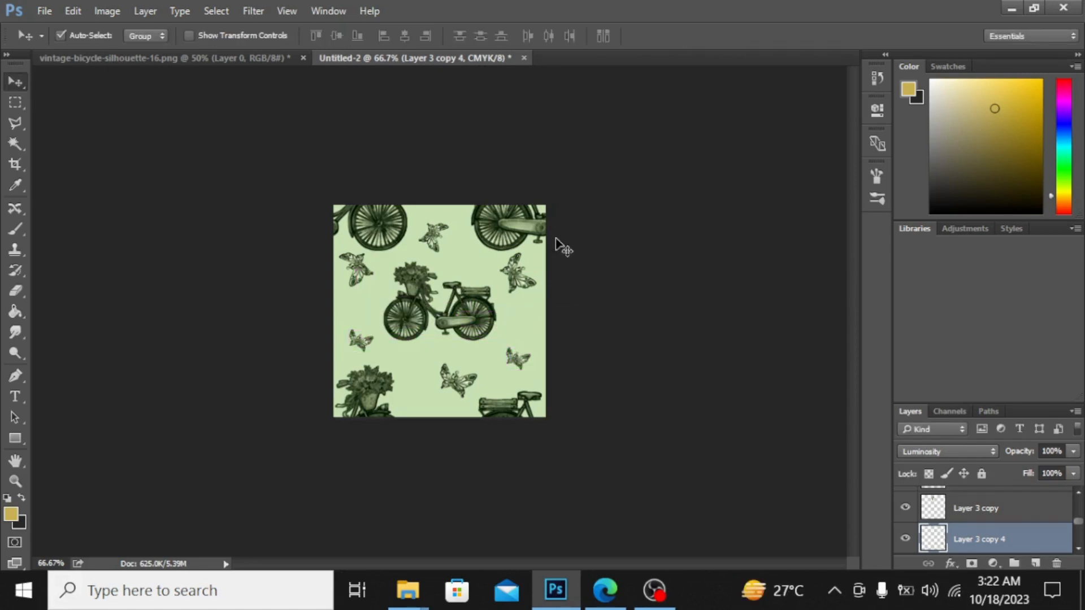
{"action": "key", "text": "ctrl+plus"}
{"action": "key", "text": "ctrl+plus"}
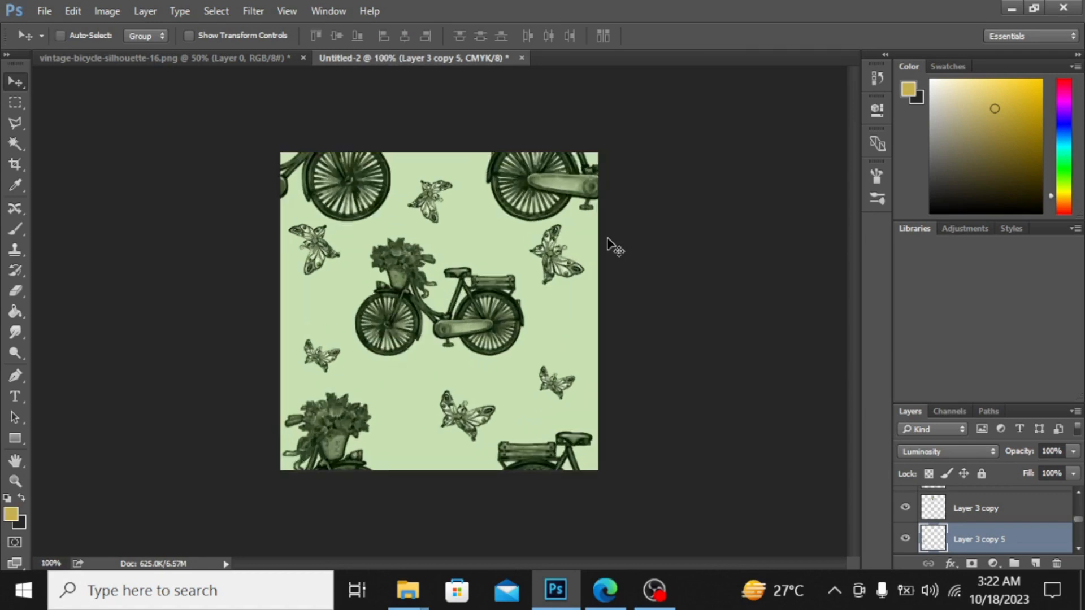
{"action": "key", "text": "ctrl+minus"}
{"action": "left_click_drag", "start_coordinate": [461, 428], "coordinate": [397, 408], "text": "alt"}
{"action": "key", "text": "ctrl+z"}
- Move the large butterfly below the bicycle left to about X 196 px, Y 345.5 px and rotate it about 88° clockwise
{"action": "left_click_drag", "start_coordinate": [450, 419], "coordinate": [415, 421]}
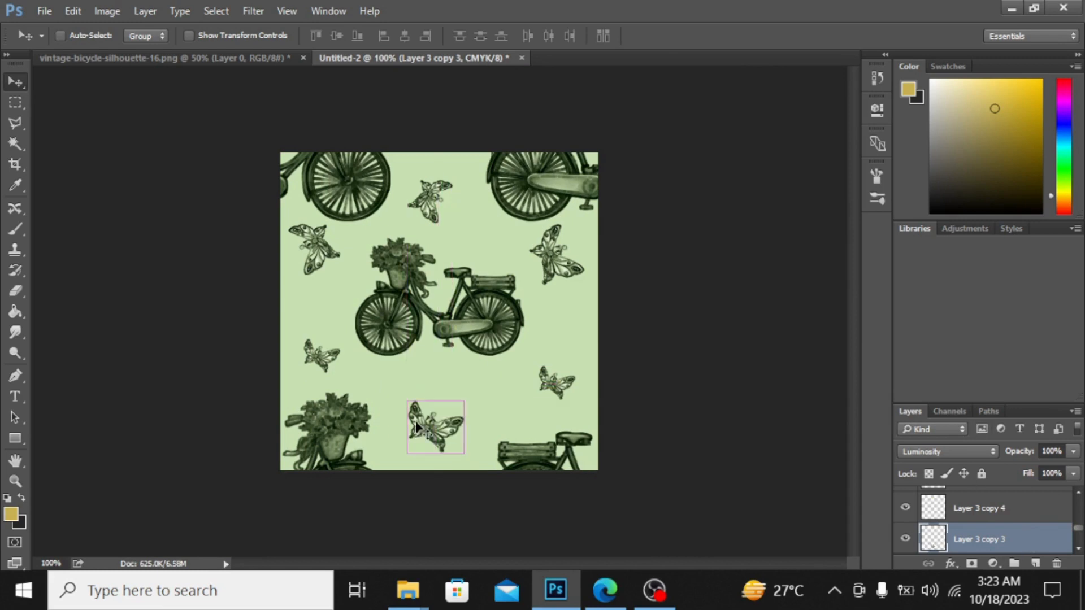
{"action": "key", "text": "ctrl+t"}
{"action": "left_click_drag", "start_coordinate": [500, 398], "coordinate": [470, 485]}
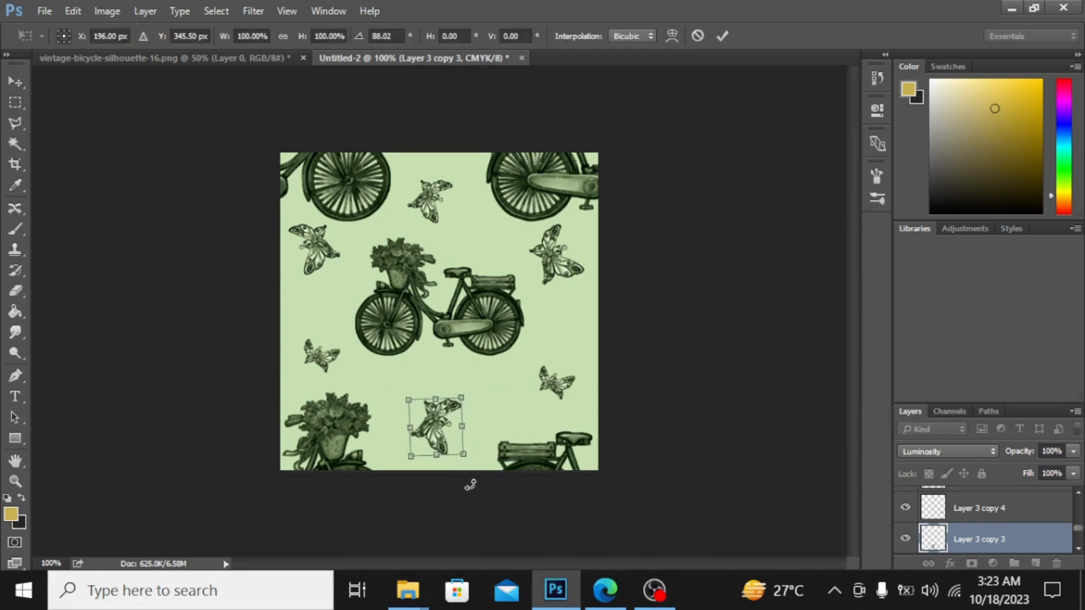
{"action": "key", "text": "Return"}
{"action": "key", "text": "ctrl"}
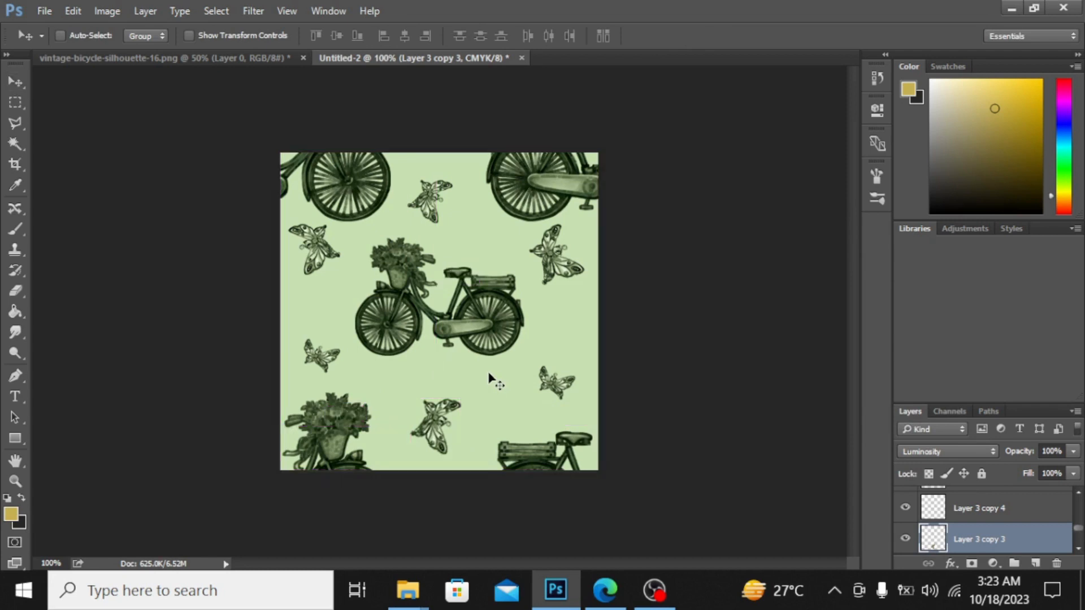
- Rotate the large butterfly below the bicycle further clockwise so its wings tilt toward the lower left
{"action": "key", "text": "ctrl+t"}
{"action": "left_click_drag", "start_coordinate": [493, 401], "coordinate": [505, 450]}
{"action": "key", "text": "Return"}
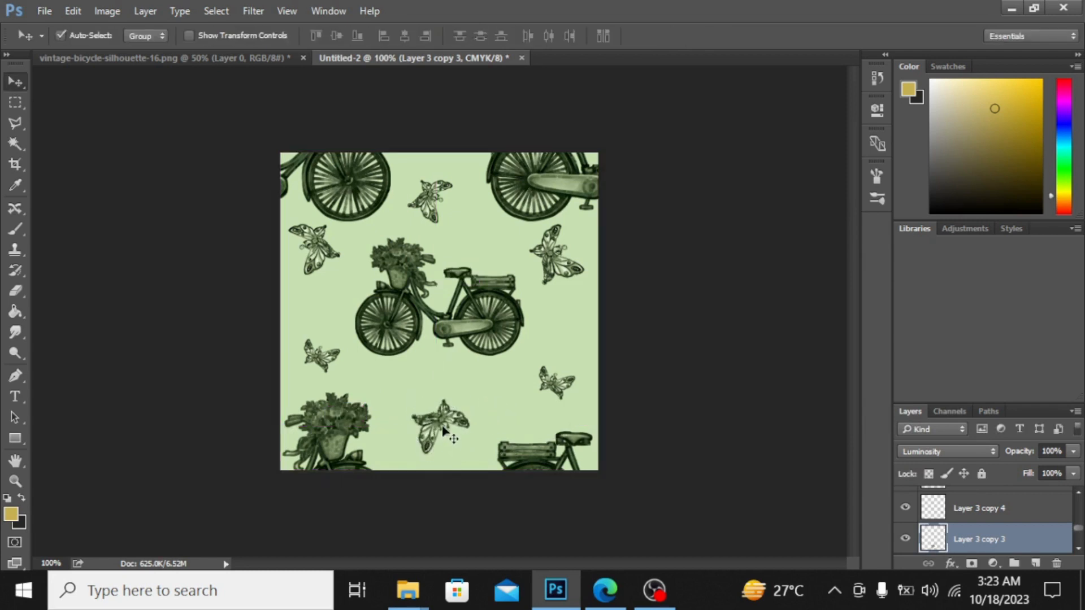
- Nudge the large butterfly below the middle bicycle slightly down, and shift the middle bicycle slightly down and to the right
{"action": "left_click_drag", "start_coordinate": [442, 427], "coordinate": [442, 429]}
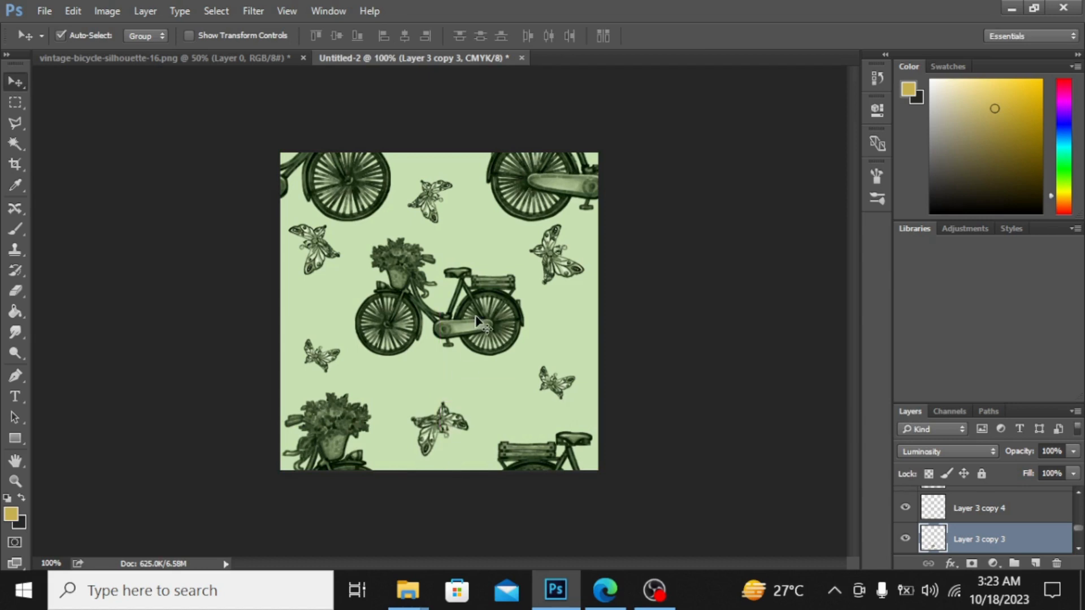
{"action": "left_click_drag", "start_coordinate": [475, 319], "coordinate": [480, 329]}
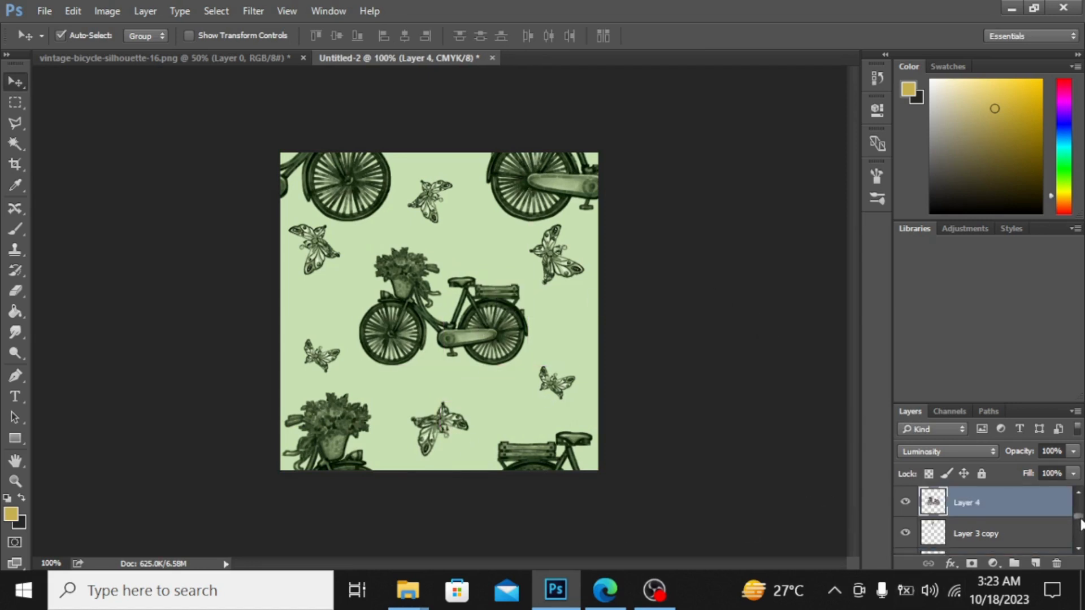
- Add a Solid Color fill layer directly above the light green background layer, Layer 1
{"action": "left_click_drag", "start_coordinate": [1080, 523], "coordinate": [1080, 551]}
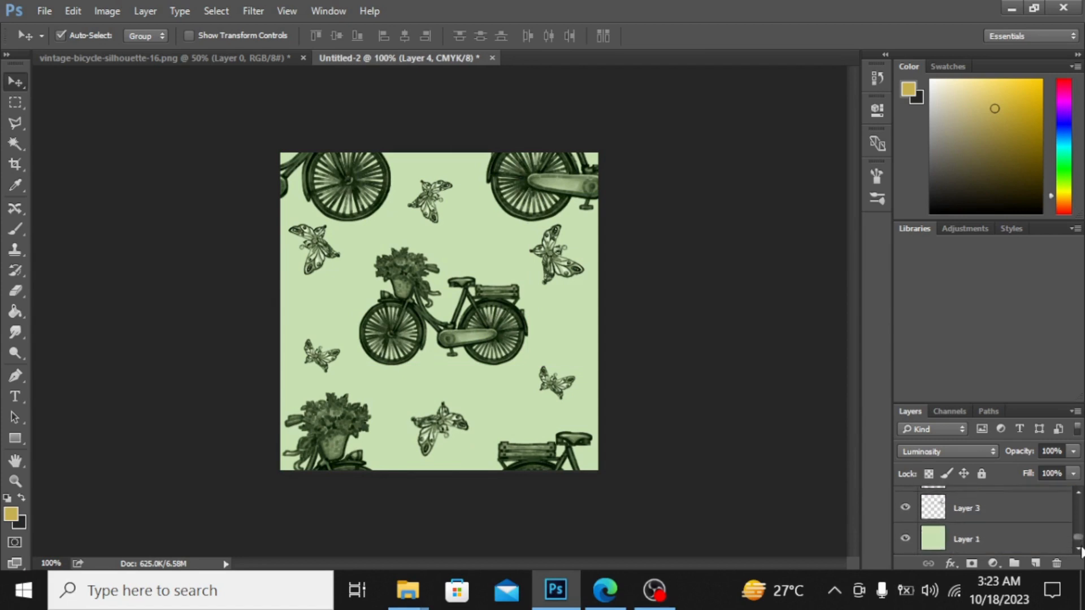
{"action": "left_click", "coordinate": [958, 541]}
{"action": "left_click", "coordinate": [993, 563]}
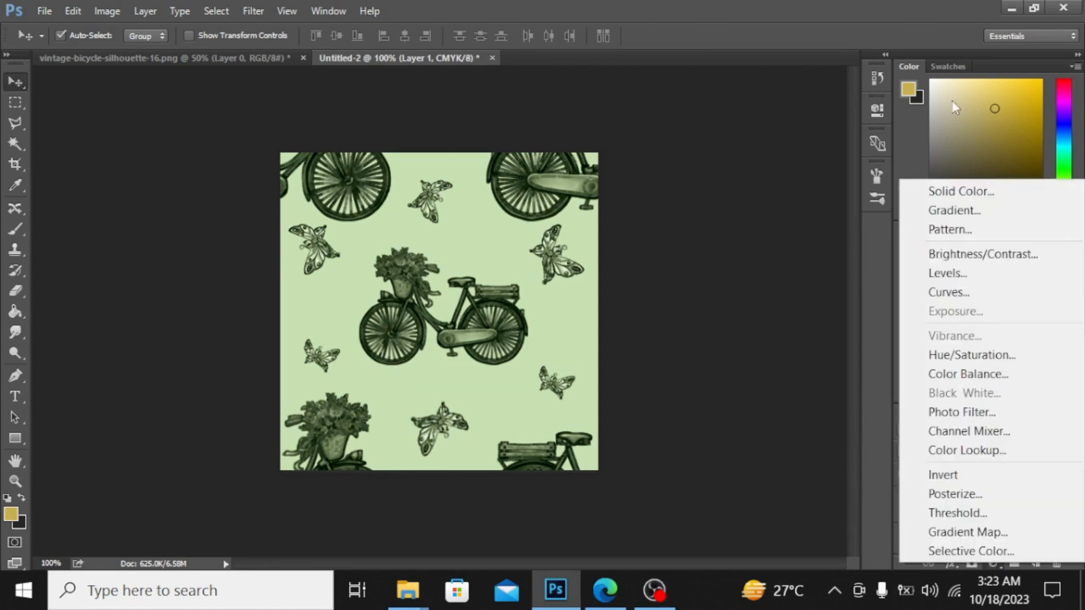
{"action": "left_click", "coordinate": [963, 191]}
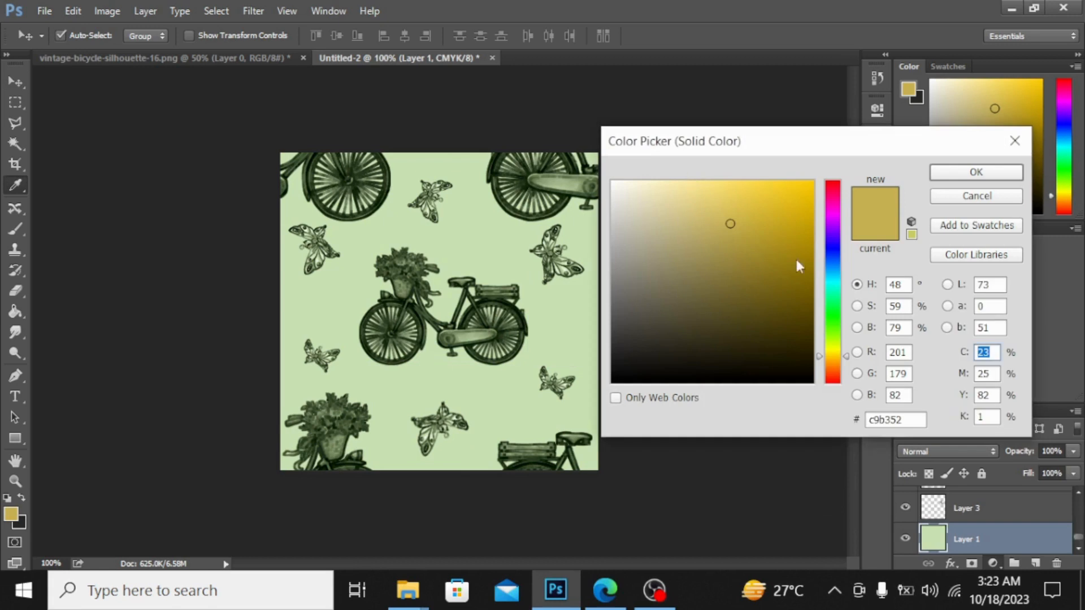
- Try green, golden, orange, blue, turquoise and purple hues for the new fill layer behind the bicycles and butterflies
{"action": "left_click", "coordinate": [831, 275]}
{"action": "left_click", "coordinate": [827, 321]}
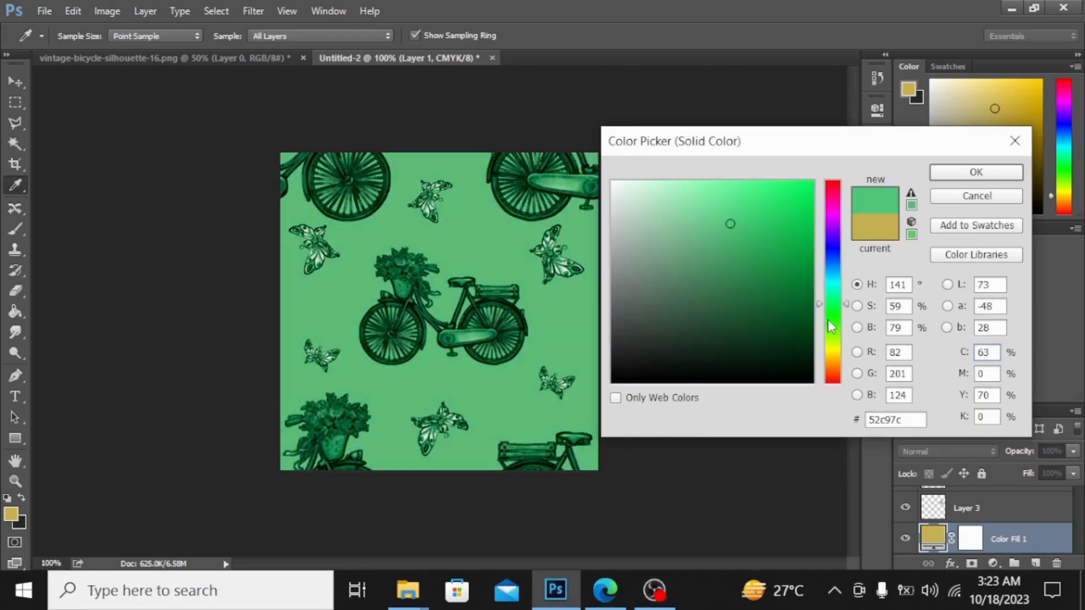
{"action": "left_click_drag", "start_coordinate": [826, 341], "coordinate": [824, 355]}
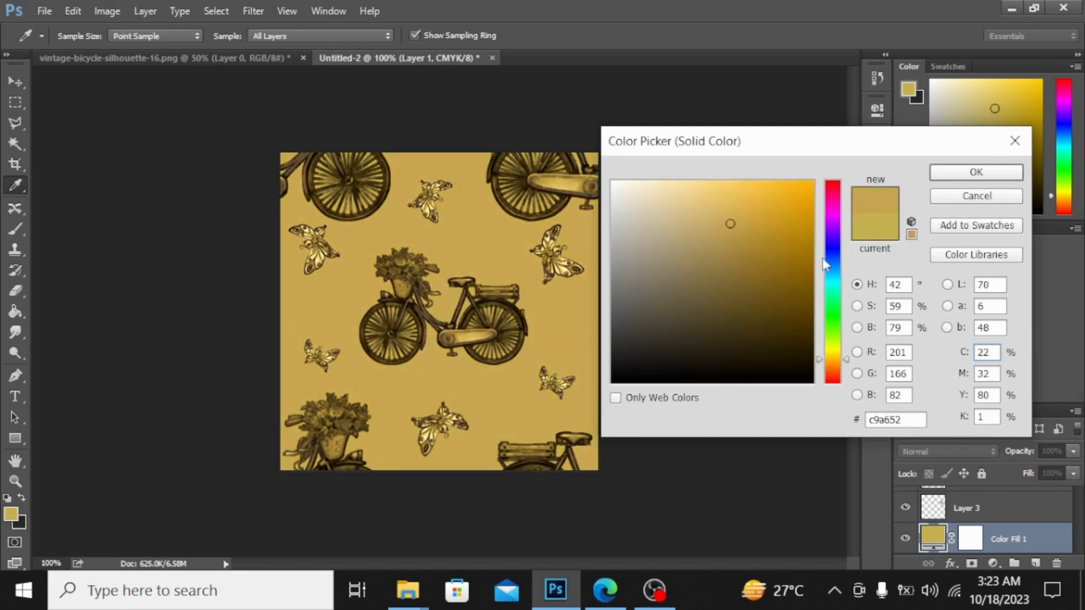
{"action": "left_click", "coordinate": [841, 189]}
{"action": "left_click_drag", "start_coordinate": [843, 193], "coordinate": [831, 371]}
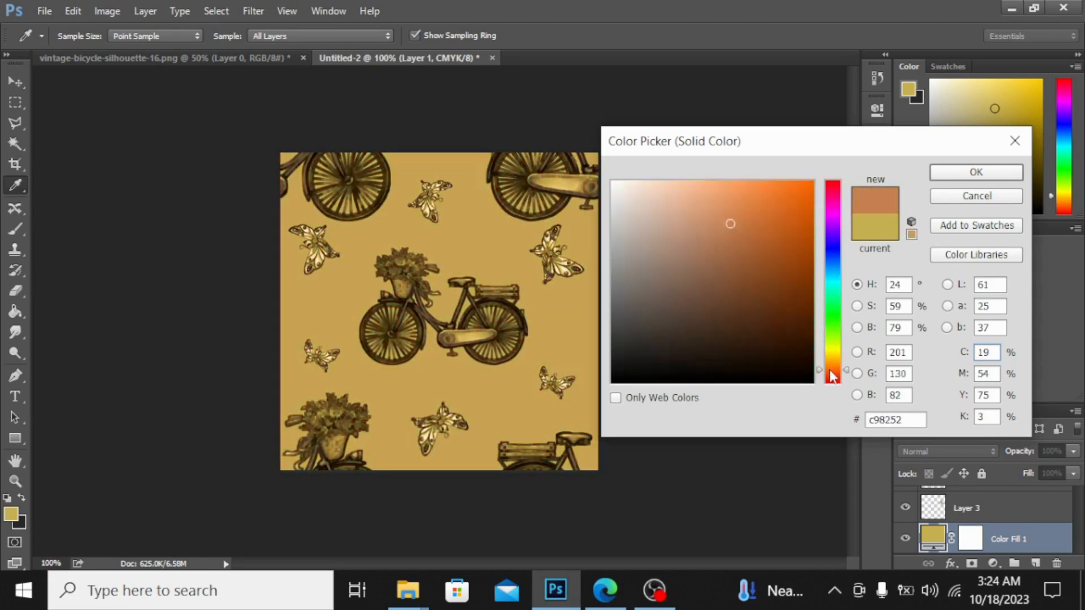
{"action": "left_click", "coordinate": [829, 320]}
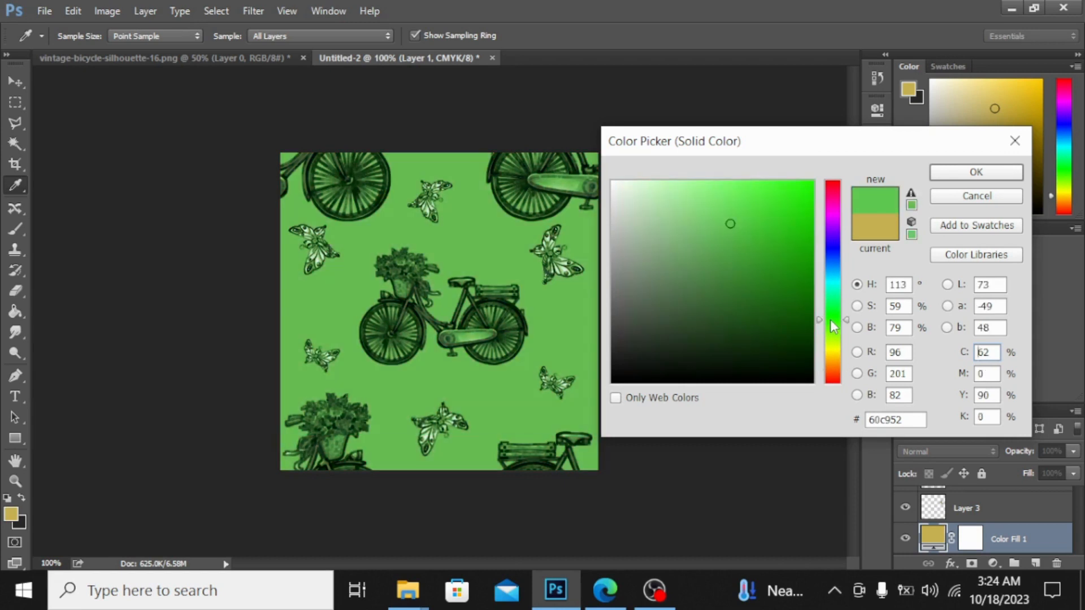
{"action": "left_click", "coordinate": [832, 284]}
{"action": "left_click", "coordinate": [833, 257]}
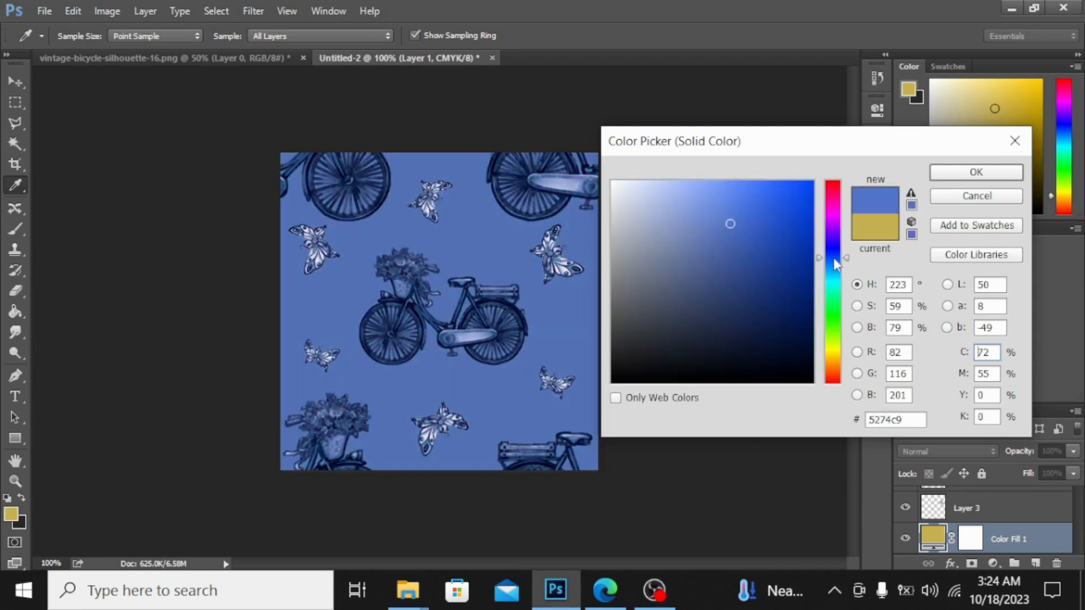
{"action": "left_click", "coordinate": [835, 286]}
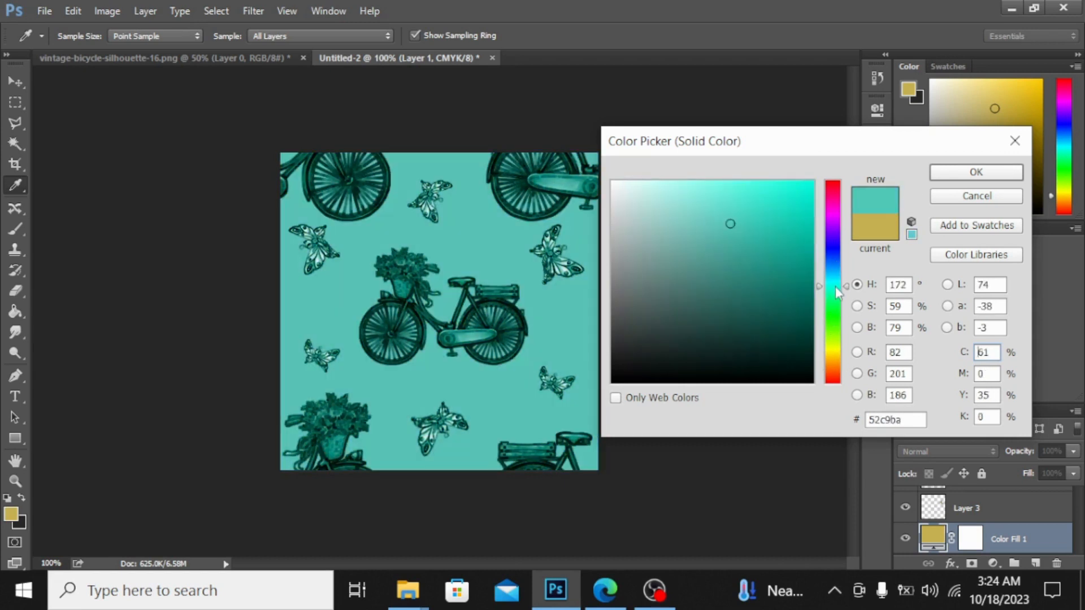
{"action": "left_click", "coordinate": [832, 259]}
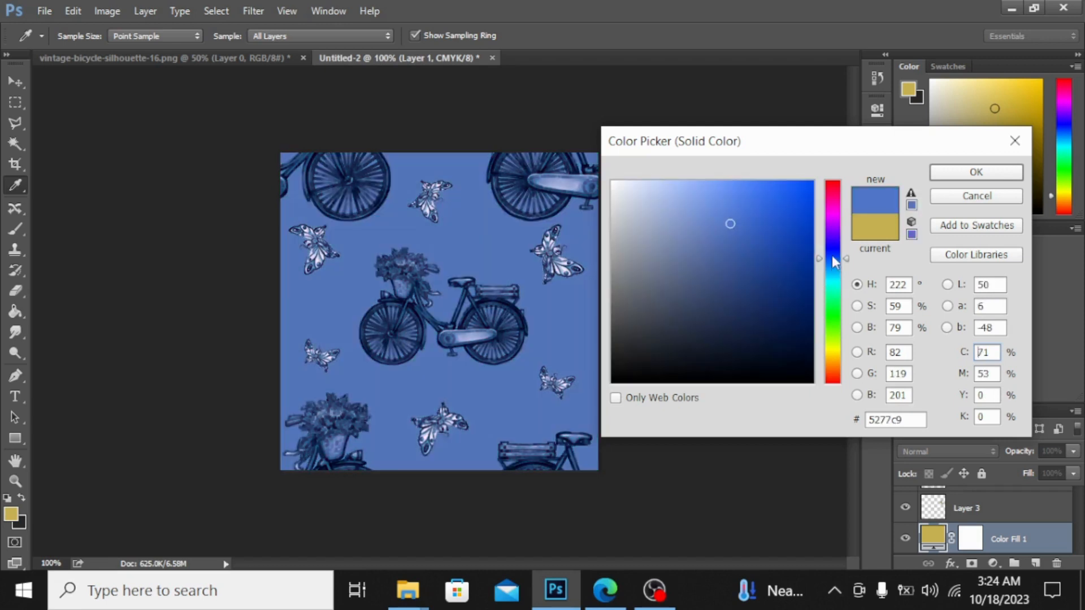
{"action": "left_click", "coordinate": [830, 231]}
{"action": "left_click", "coordinate": [830, 225]}
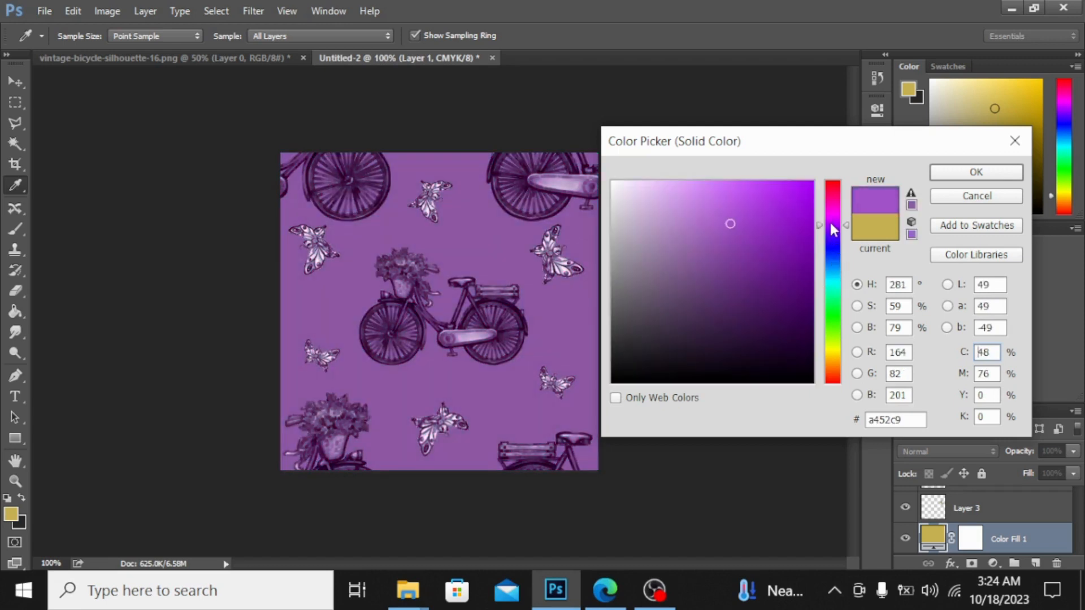
{"action": "left_click", "coordinate": [830, 219]}
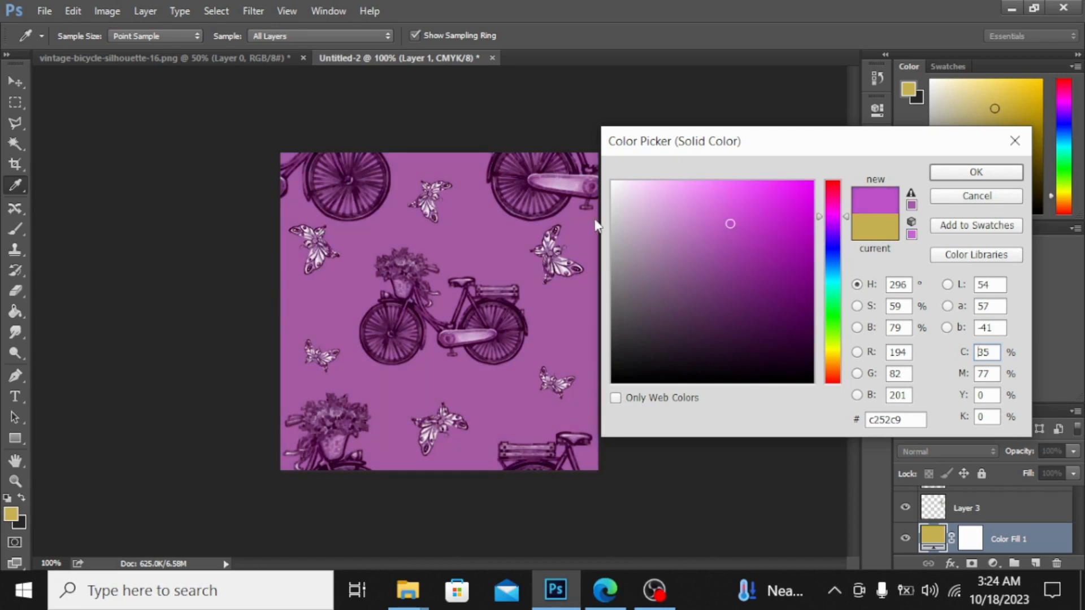
- Set the fill layer's color to light blue 6ac1ea with a hue of 199° and accept it
{"action": "left_click", "coordinate": [835, 273]}
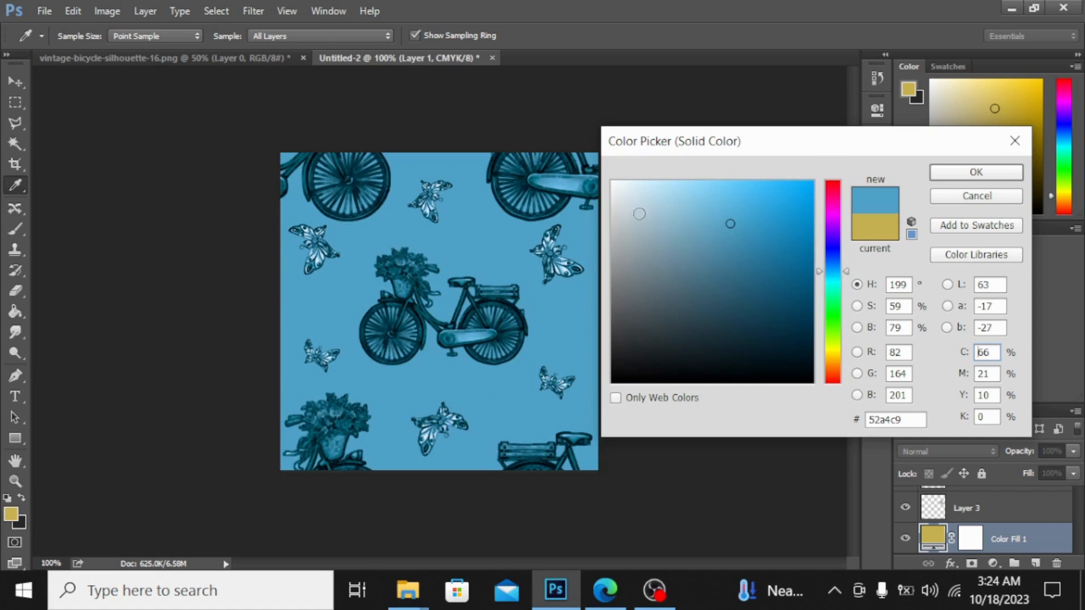
{"action": "mouse_move", "coordinate": [730, 224]}
{"action": "left_mouse_down"}
{"action": "mouse_move", "coordinate": [734, 198]}
{"action": "mouse_move", "coordinate": [692, 186]}
{"action": "left_mouse_up"}
{"action": "left_click", "coordinate": [779, 214]}
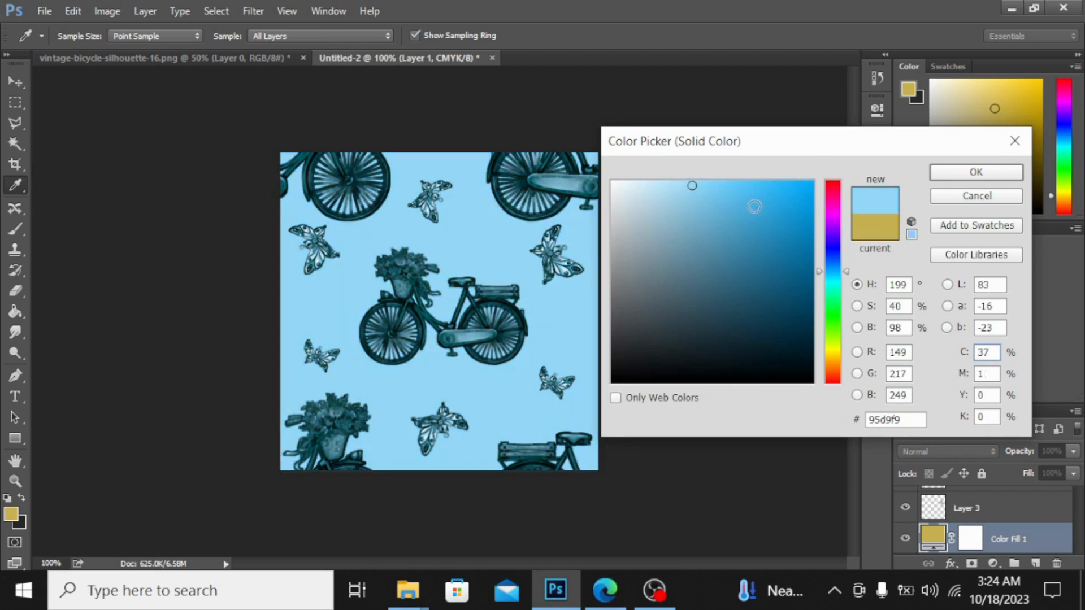
{"action": "left_click_drag", "start_coordinate": [754, 207], "coordinate": [732, 214]}
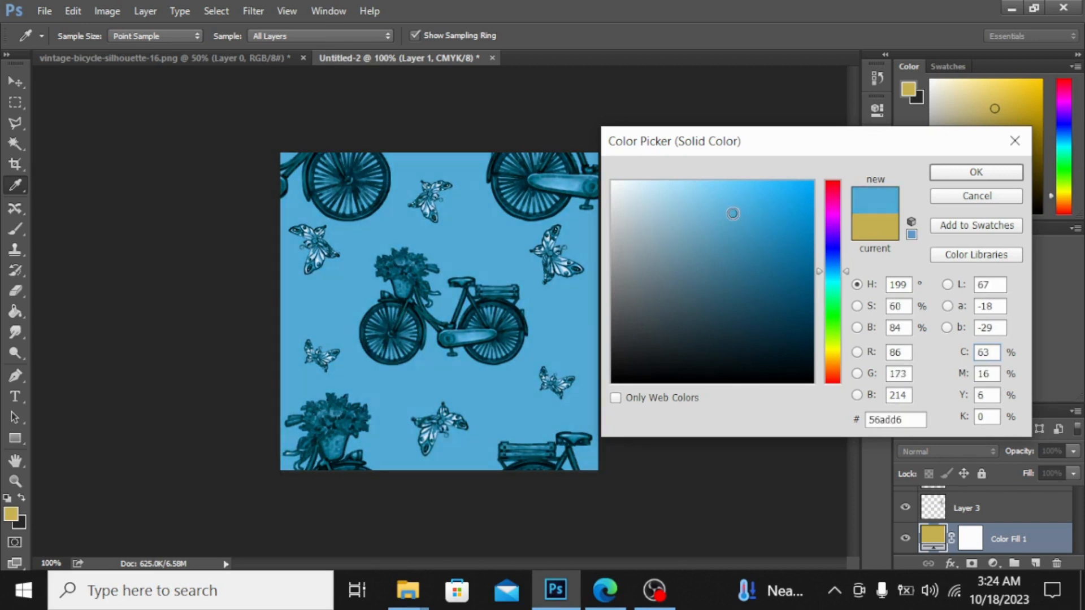
{"action": "left_click", "coordinate": [707, 215]}
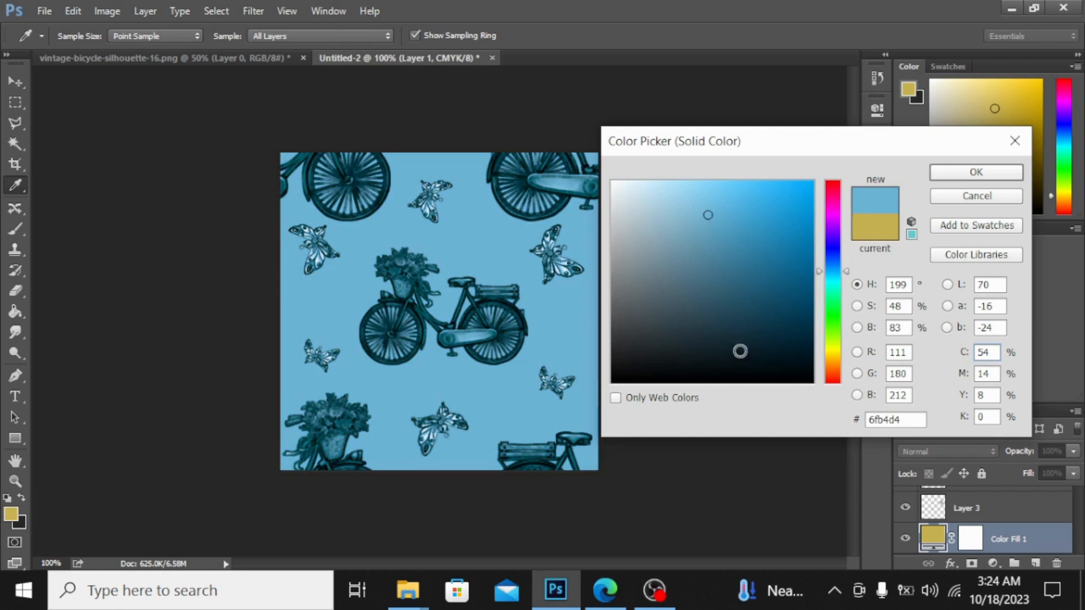
{"action": "left_click", "coordinate": [738, 355]}
{"action": "left_click_drag", "start_coordinate": [718, 184], "coordinate": [726, 201]}
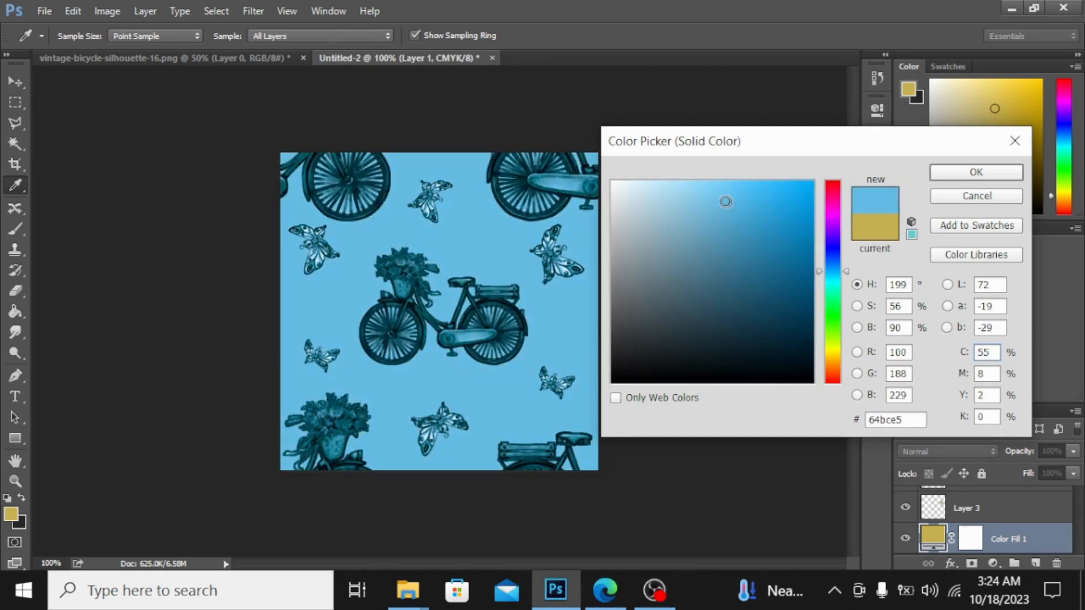
{"action": "left_click", "coordinate": [740, 214]}
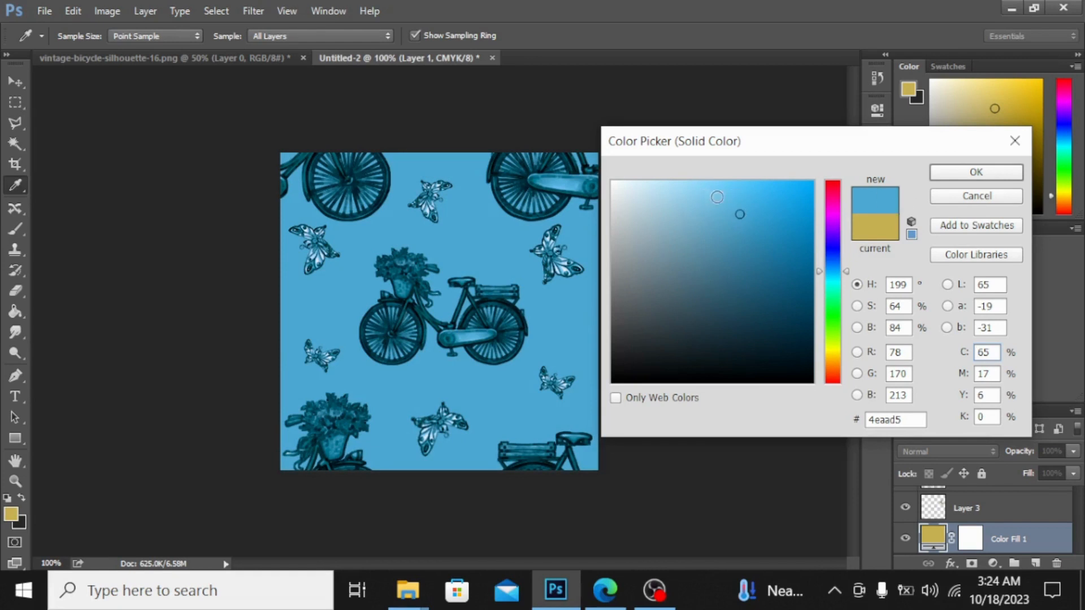
{"action": "left_click", "coordinate": [722, 197]}
{"action": "left_click", "coordinate": [976, 172]}
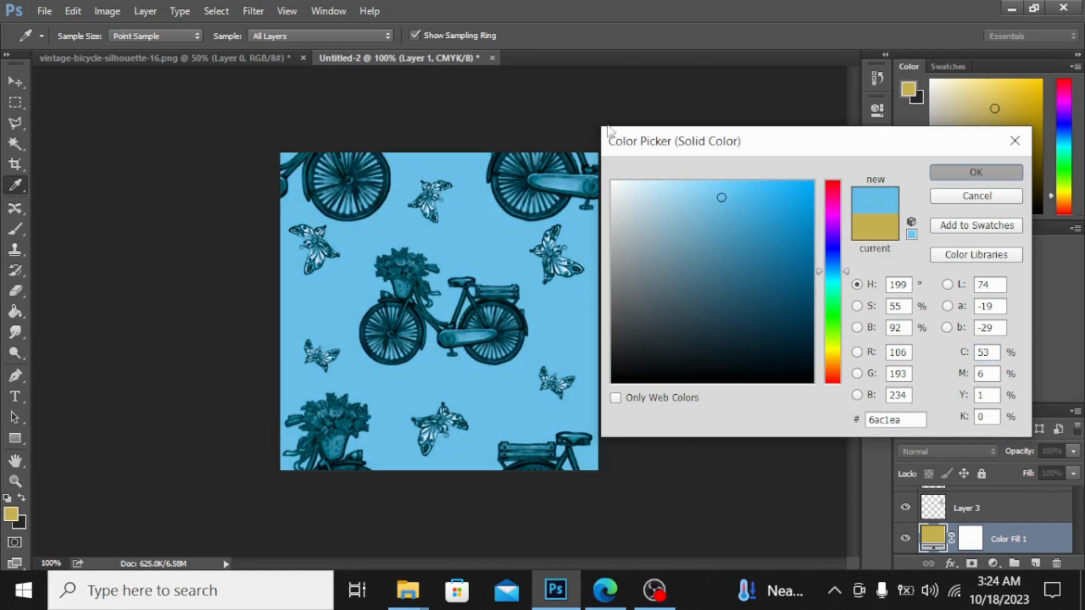
{"action": "key", "text": "v"}
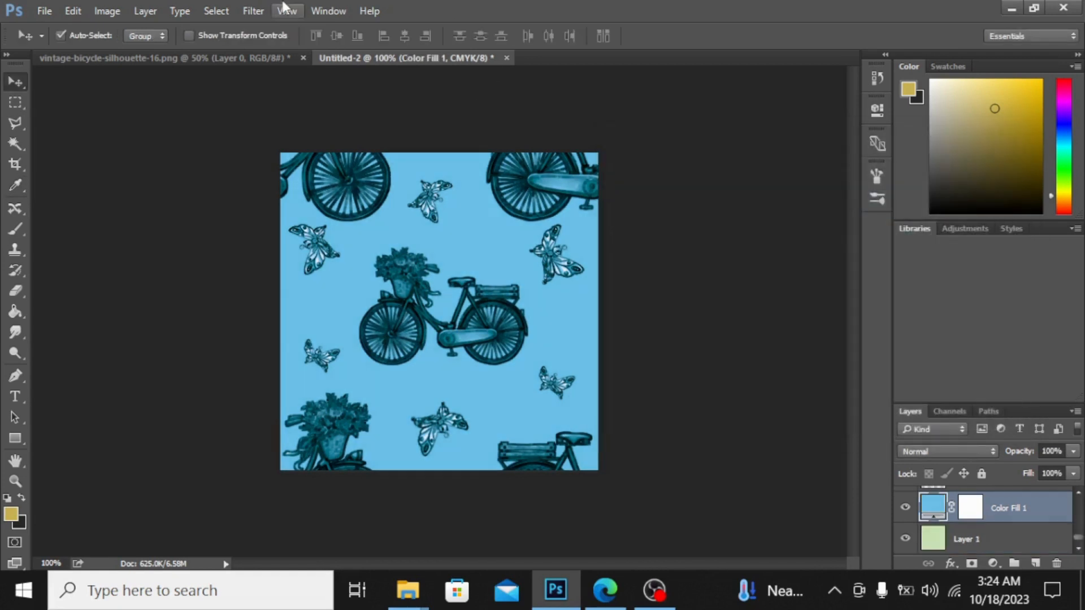
- Change the color of the Color Fill 1 layer to light turquoise 62e0dc after comparing teal and muted blue shades
{"action": "double_click", "coordinate": [929, 509]}
{"action": "left_click", "coordinate": [829, 250]}
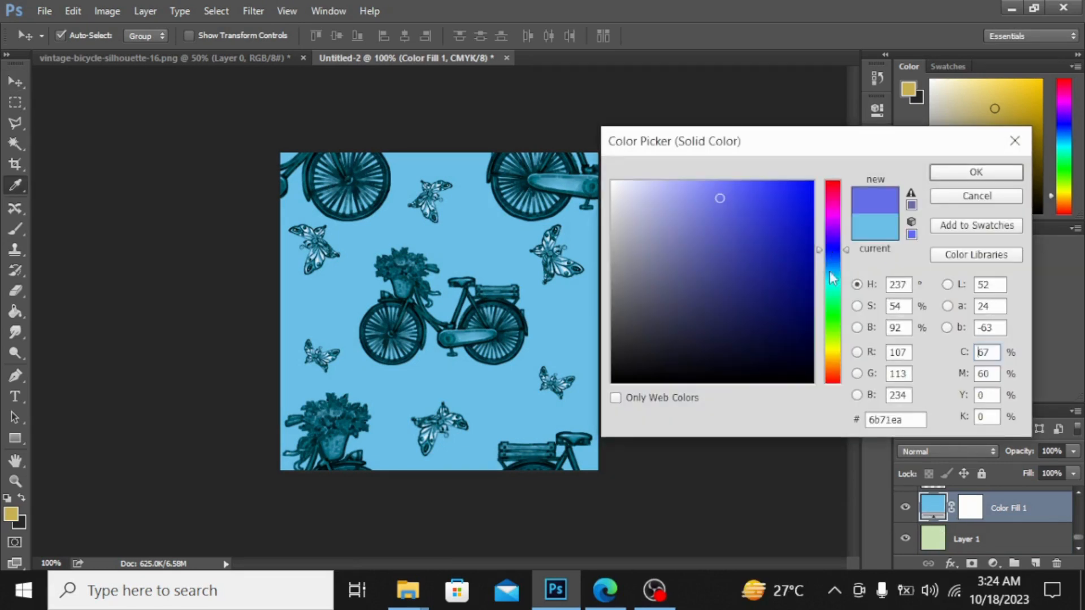
{"action": "left_click", "coordinate": [831, 286]}
{"action": "left_click", "coordinate": [748, 224]}
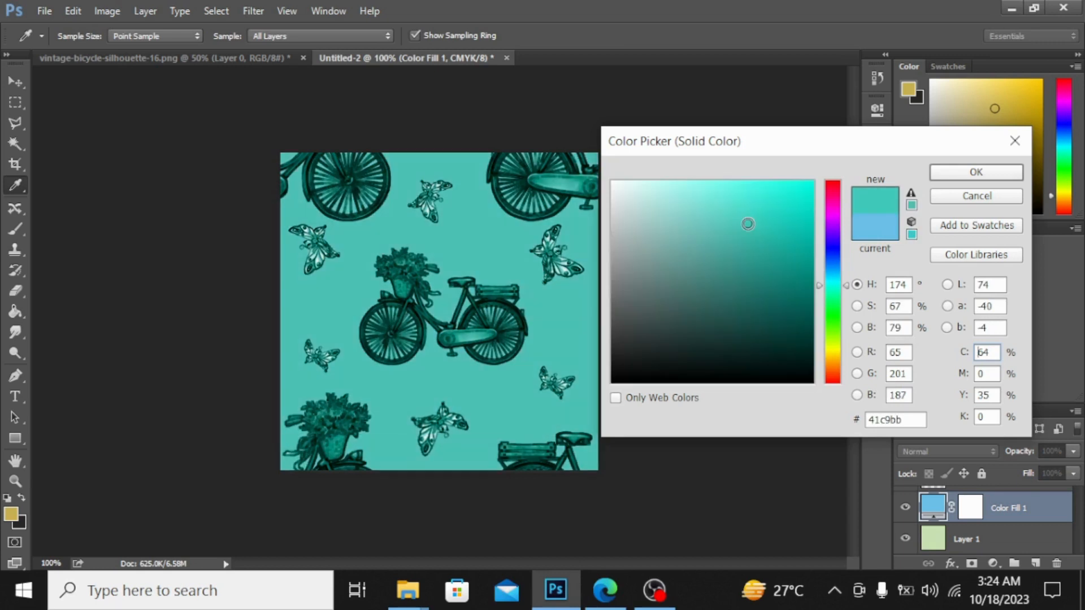
{"action": "left_click", "coordinate": [737, 212]}
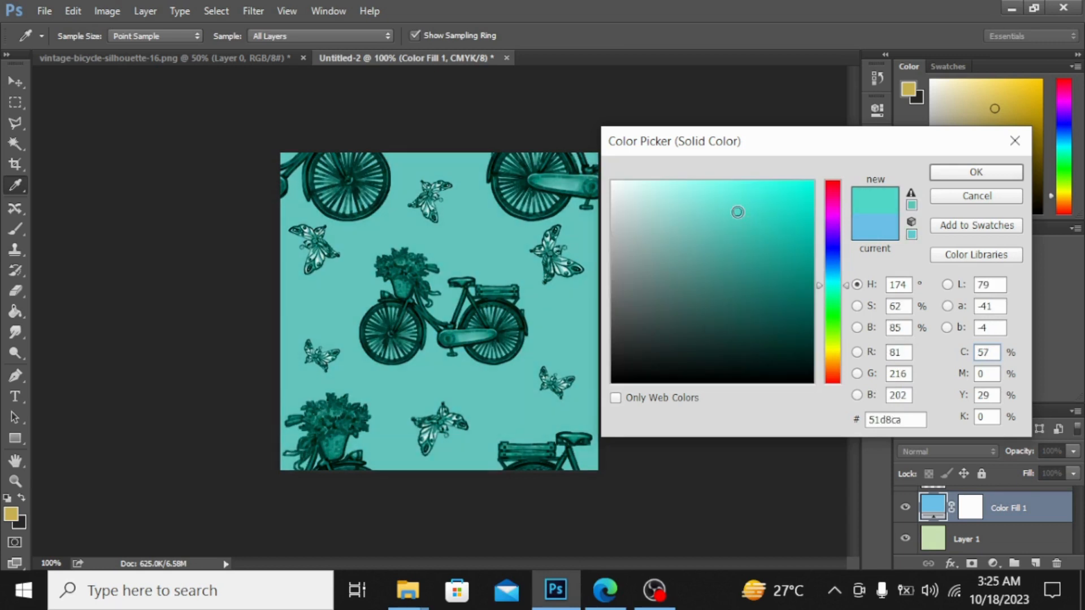
{"action": "left_click", "coordinate": [830, 257]}
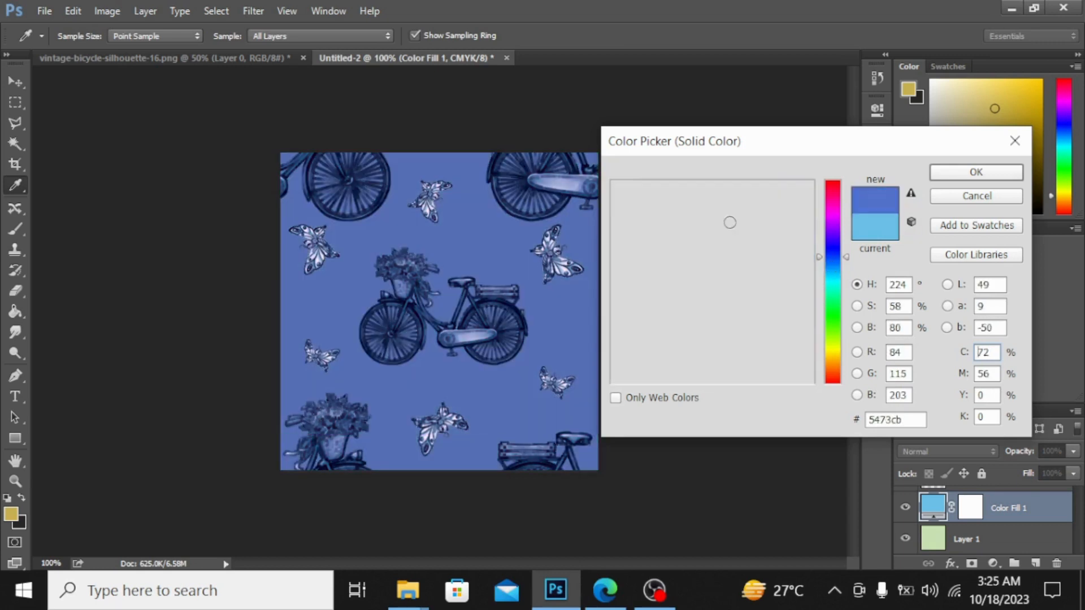
{"action": "left_click", "coordinate": [702, 212]}
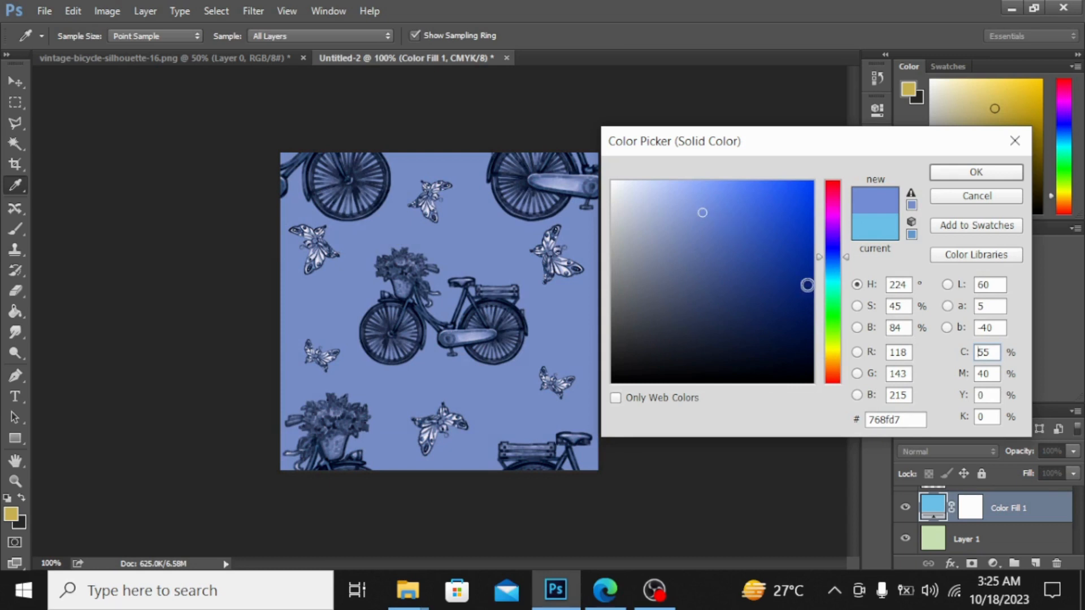
{"action": "left_click", "coordinate": [832, 298]}
{"action": "left_click", "coordinate": [830, 284]}
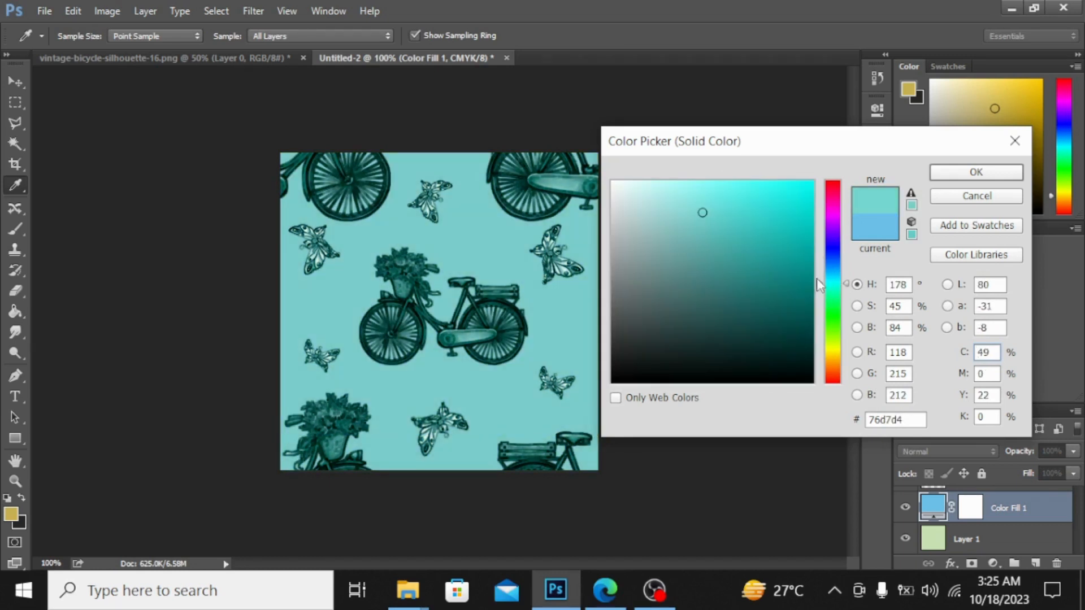
{"action": "left_click", "coordinate": [725, 206]}
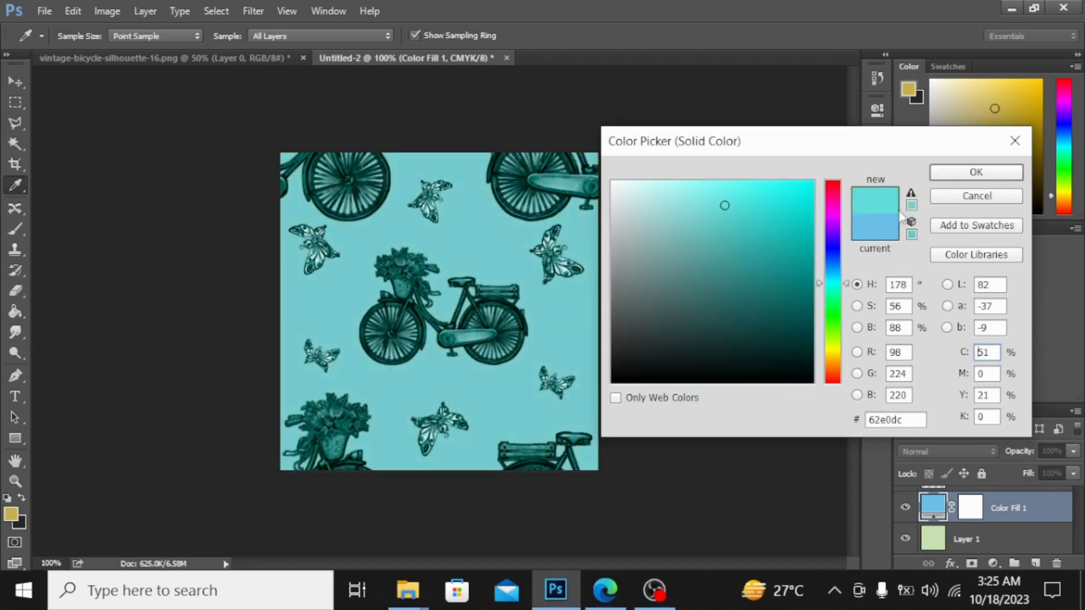
{"action": "left_click", "coordinate": [953, 177]}
{"action": "key", "text": "v"}
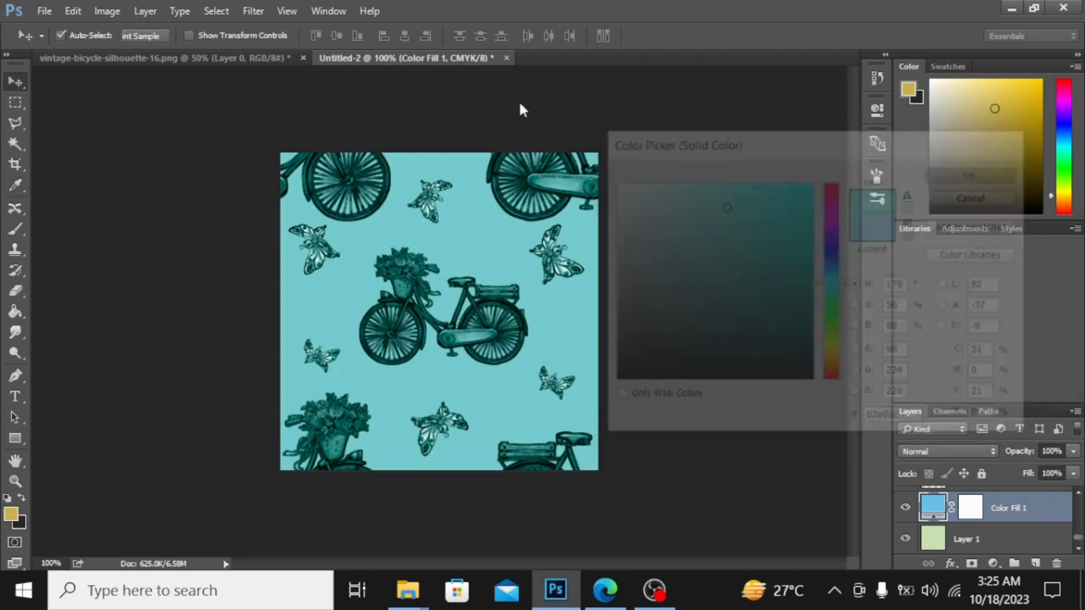
- Define the whole turquoise bicycle-and-butterfly tile as a pattern named "cycle"
{"action": "left_click", "coordinate": [46, 11]}
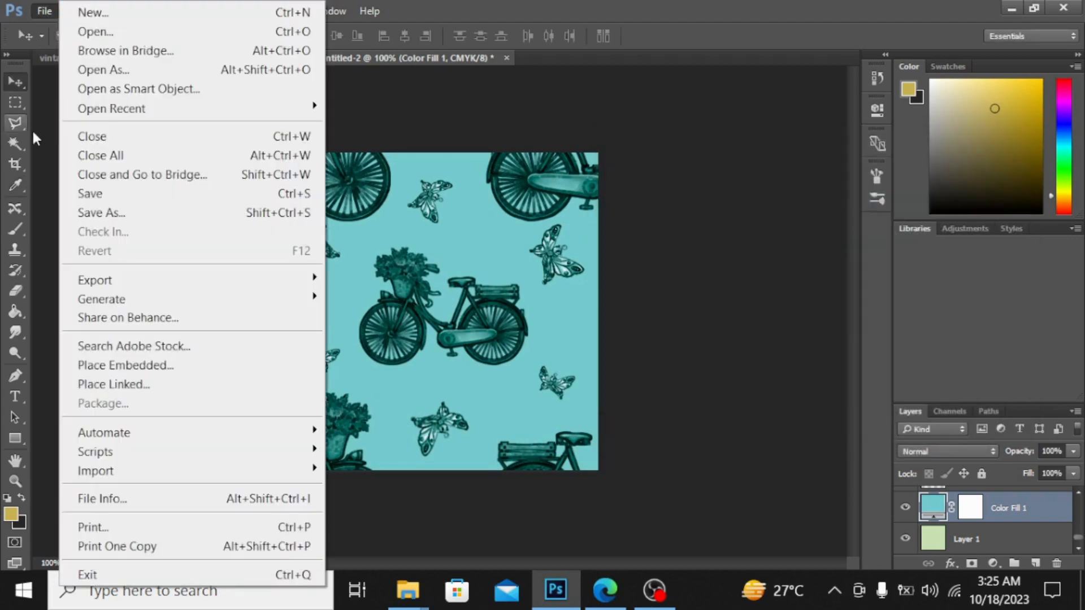
{"action": "left_click", "coordinate": [41, 134]}
{"action": "left_click", "coordinate": [73, 11]}
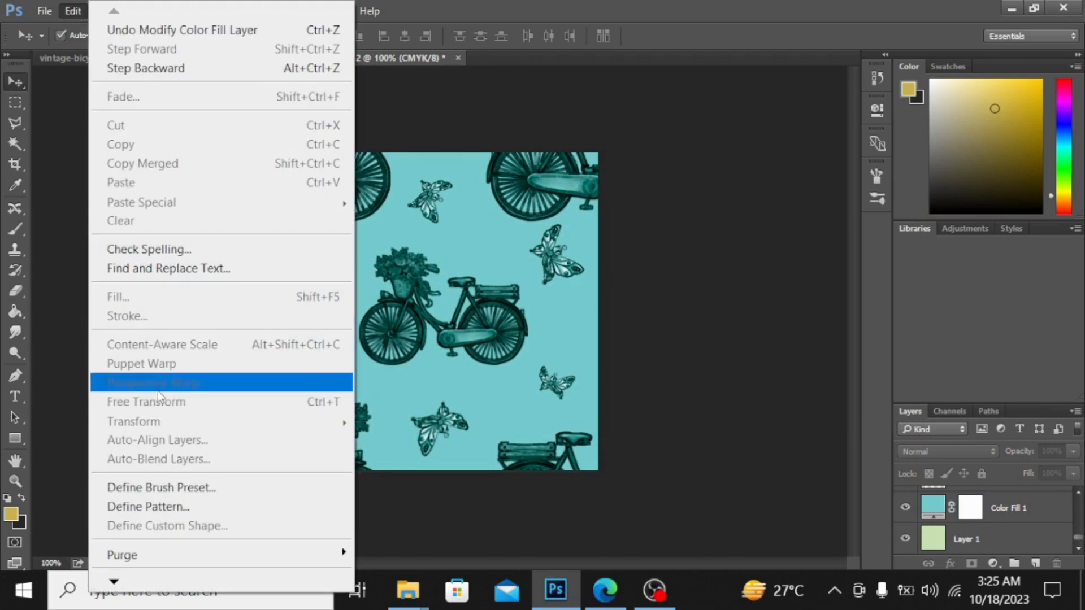
{"action": "left_click", "coordinate": [153, 511]}
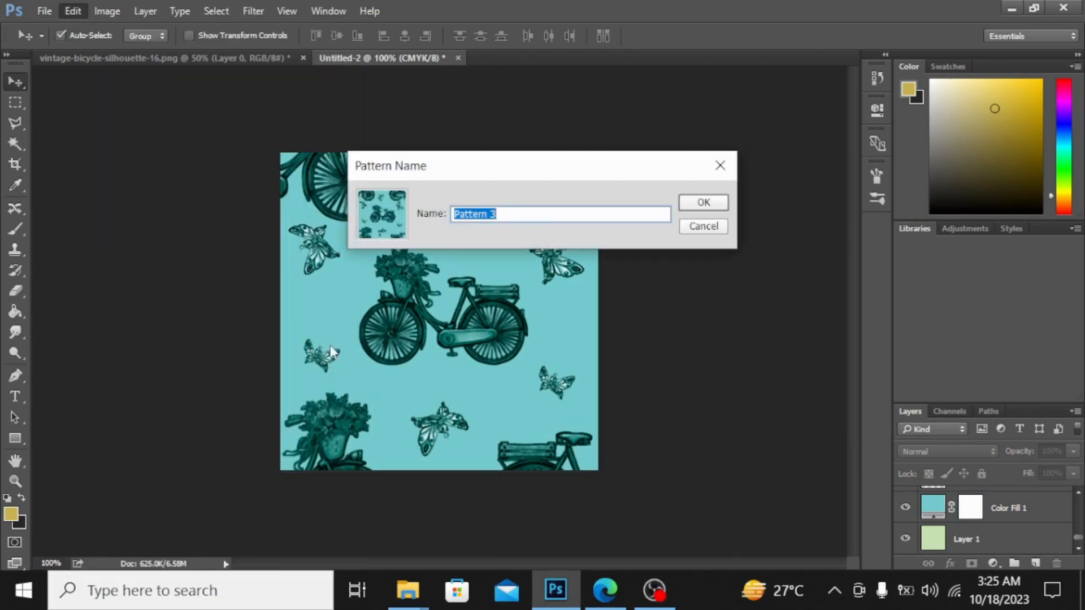
{"action": "key", "text": "BackSpace"}
{"action": "type", "text": "cyc"}
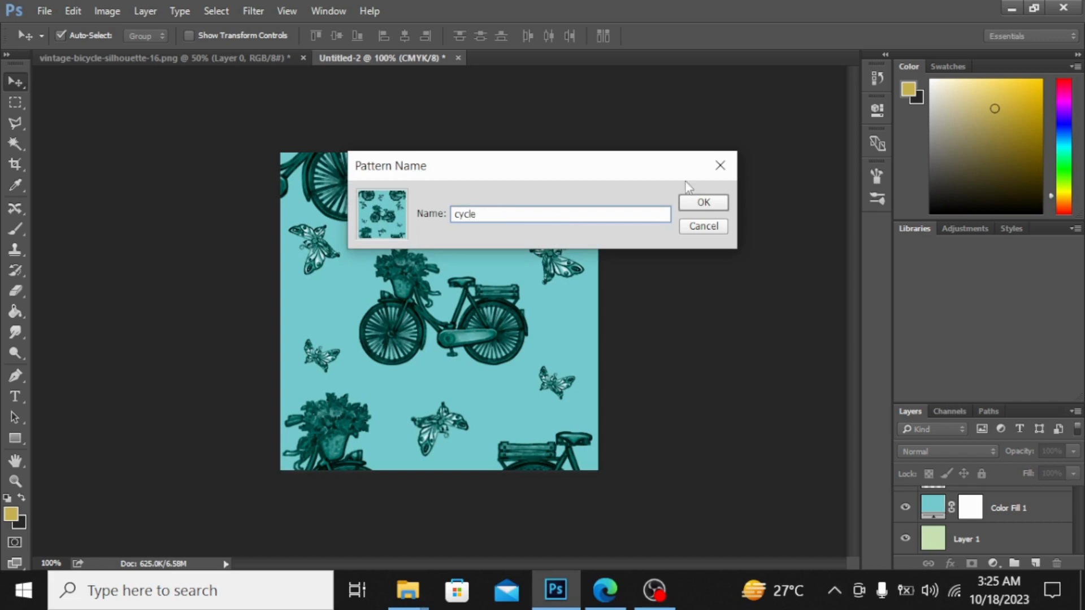
{"action": "type", "text": "le"}
{"action": "left_click", "coordinate": [711, 199]}
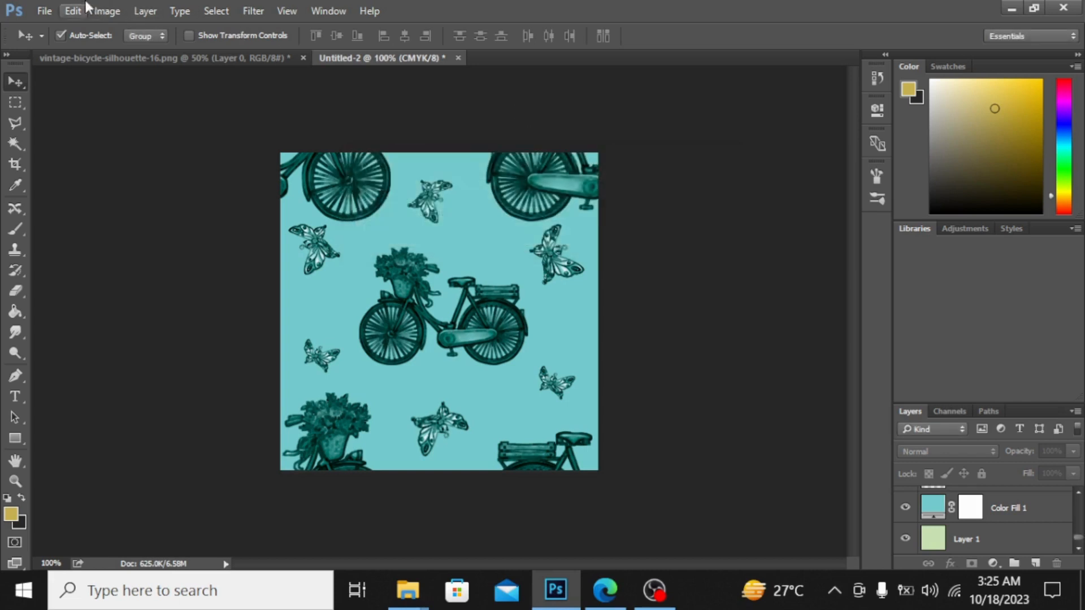
- Create a new 1200 by 1200 pixel document at 300 pixels/inch in CMYK Color with a transparent background
{"action": "left_click", "coordinate": [44, 11]}
{"action": "left_click", "coordinate": [97, 14]}
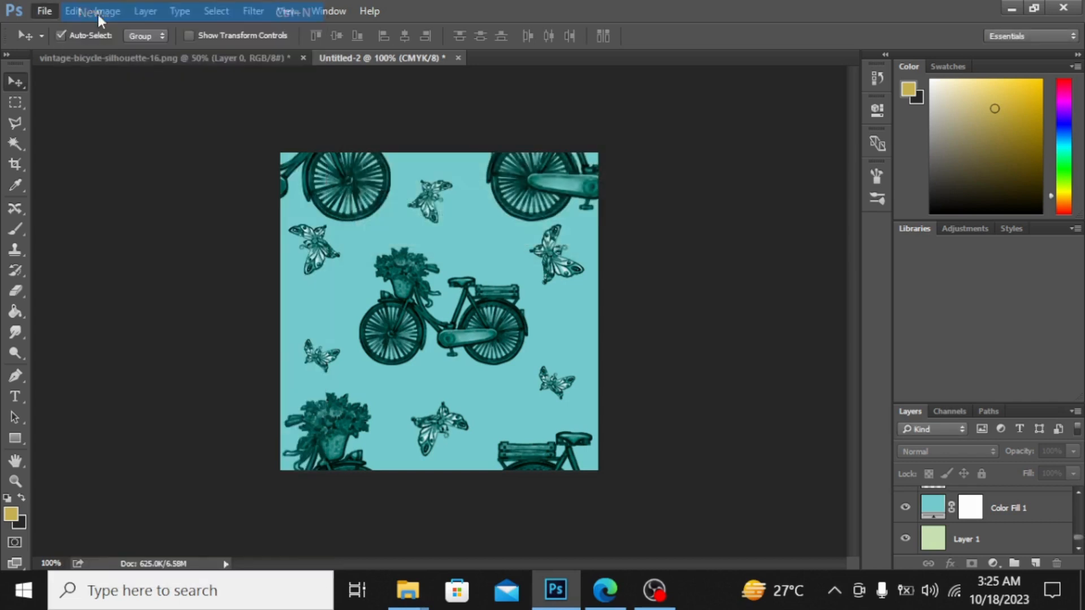
{"action": "left_click", "coordinate": [482, 192]}
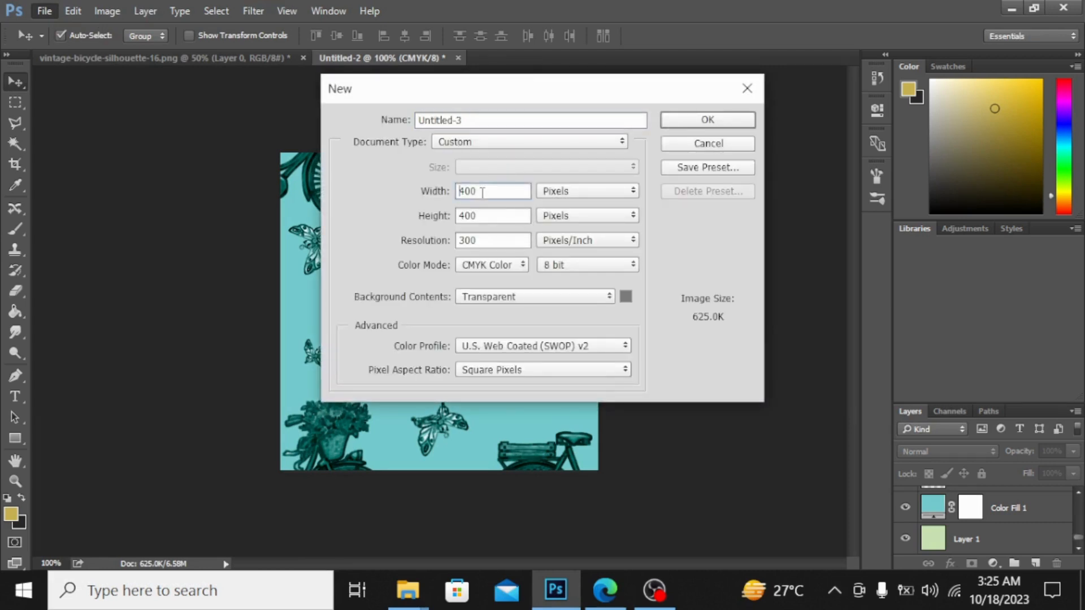
{"action": "key", "text": "Delete"}
{"action": "key", "text": "Delete"}
{"action": "key", "text": "Delete"}
{"action": "type", "text": "1200"}
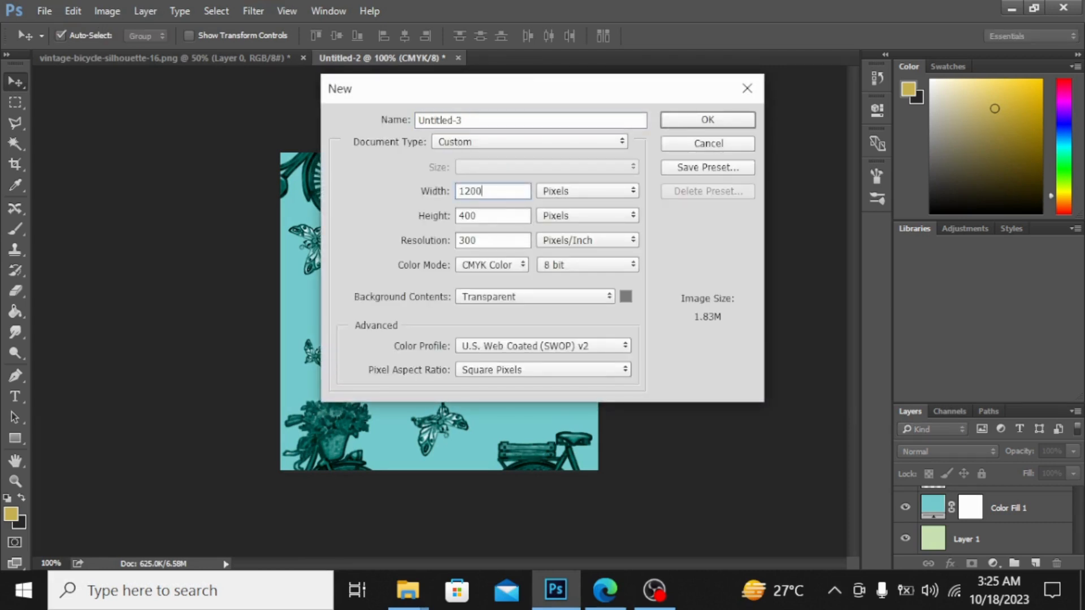
{"action": "left_click", "coordinate": [495, 214]}
{"action": "key", "text": "BackSpace"}
{"action": "key", "text": "BackSpace"}
{"action": "key", "text": "BackSpace"}
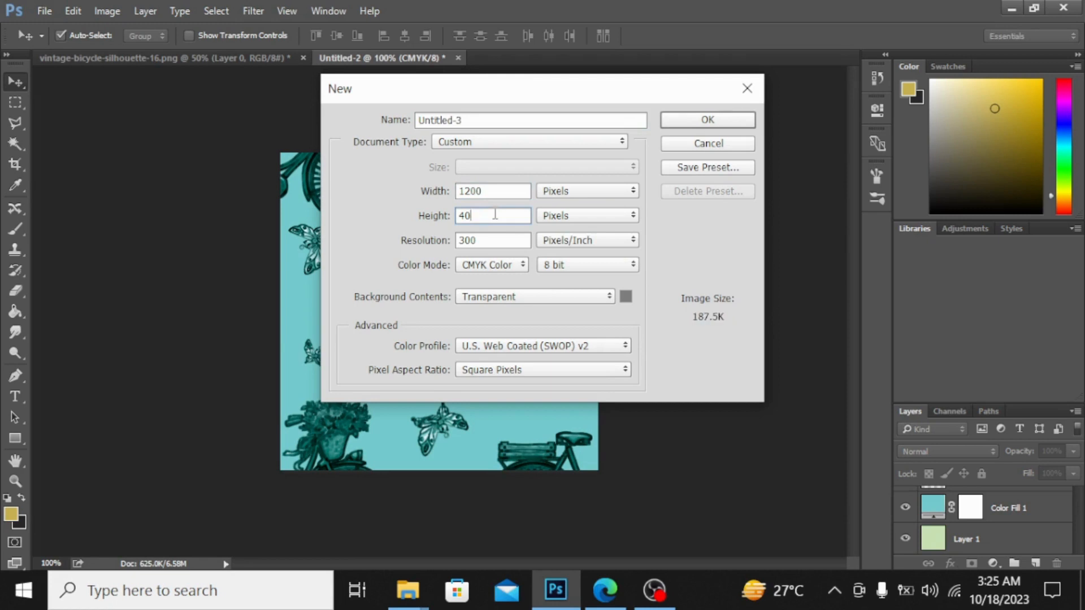
{"action": "type", "text": "1200"}
{"action": "left_click", "coordinate": [708, 121]}
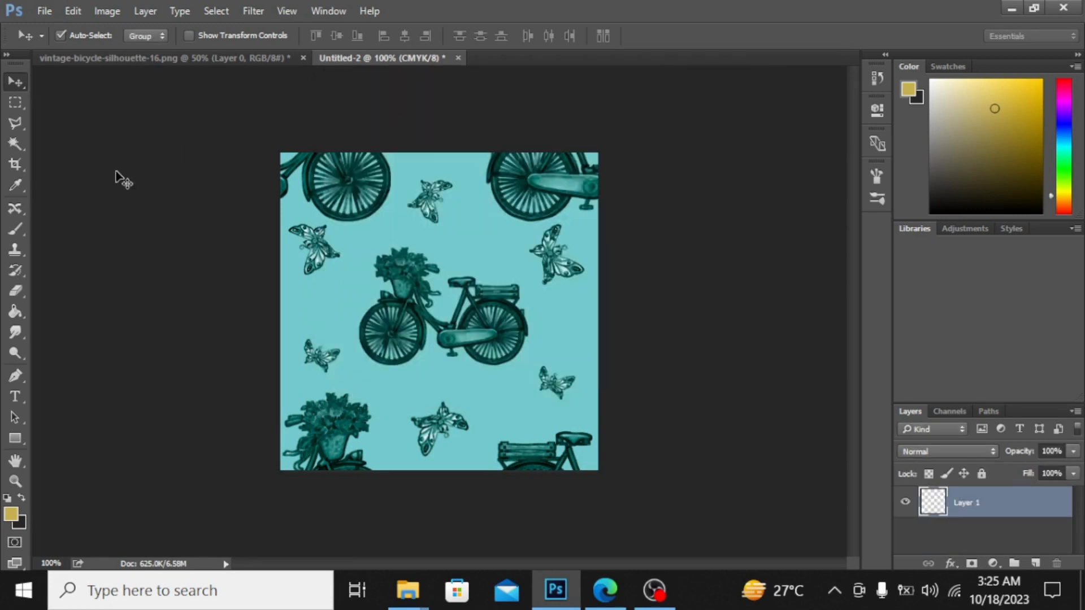
- Fill the blank canvas with the turquoise bicycle-and-butterfly pattern using the Paint Bucket tool
{"action": "left_click", "coordinate": [19, 311]}
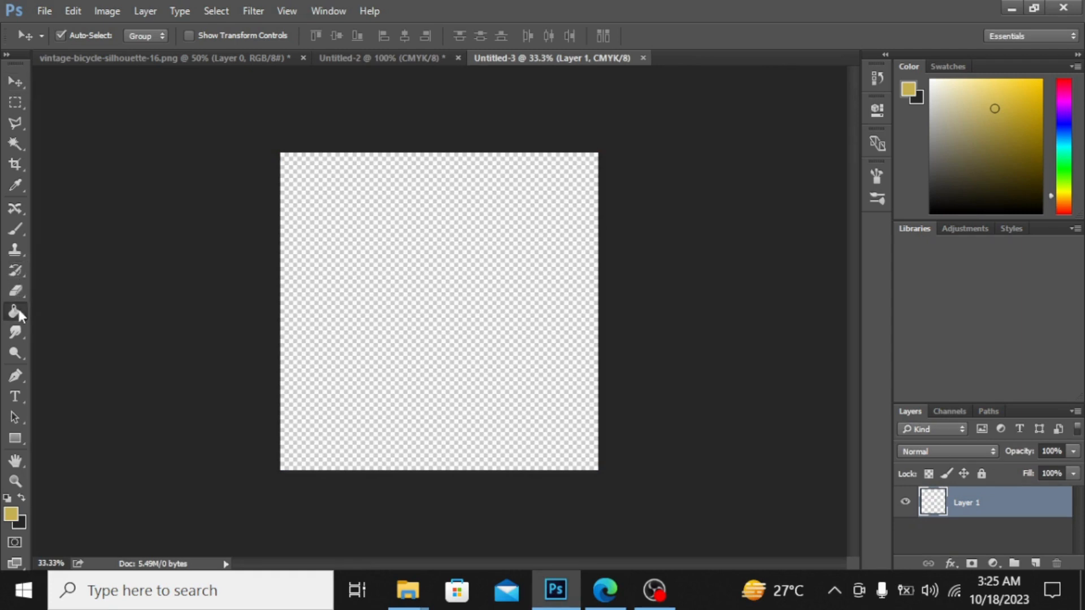
{"action": "left_click", "coordinate": [105, 36]}
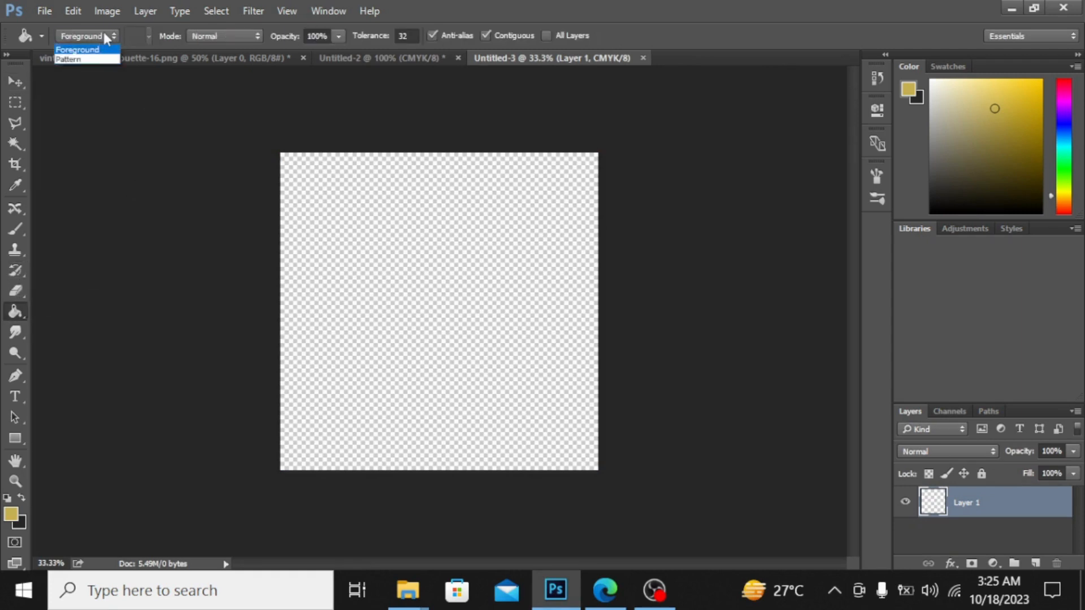
{"action": "left_click", "coordinate": [86, 59]}
{"action": "left_click", "coordinate": [147, 34]}
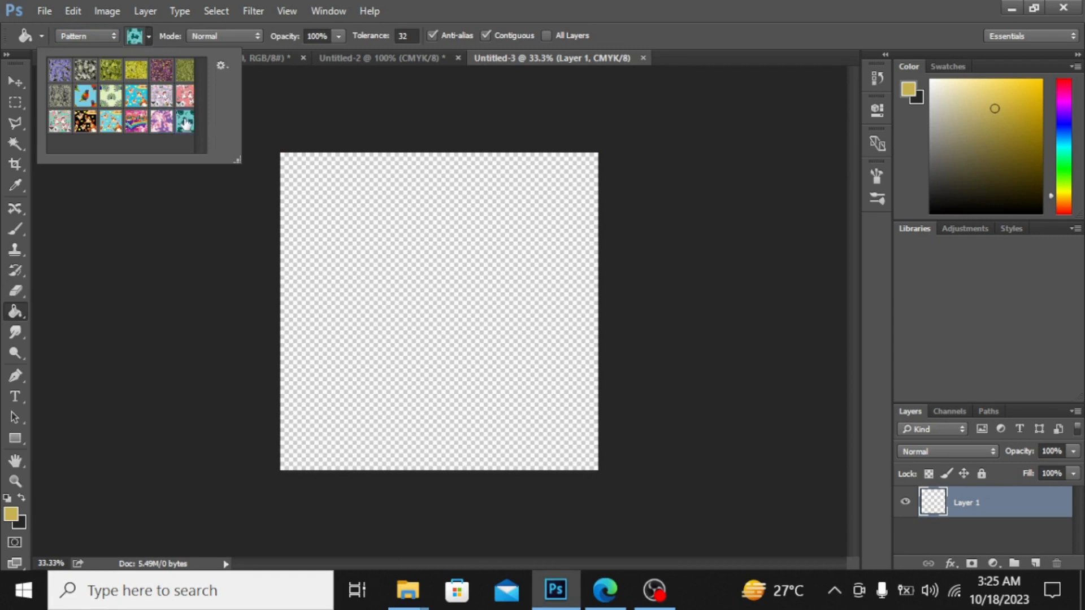
{"action": "left_click", "coordinate": [364, 233]}
{"action": "left_click", "coordinate": [364, 233]}
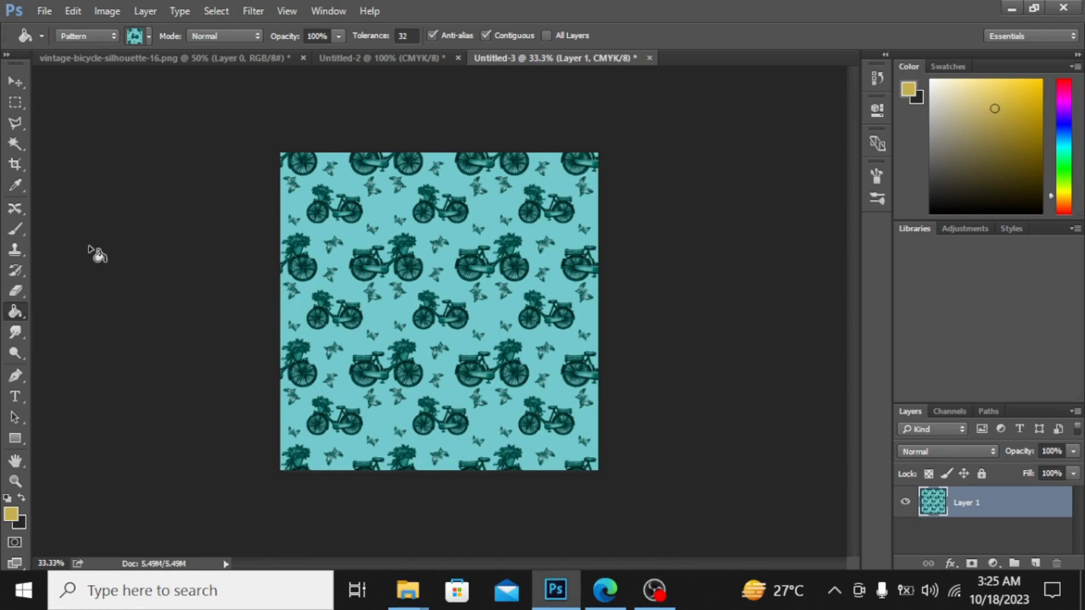
- Examine the repeating bicycle pattern up close and as a whole to check its detail and tiling
{"action": "key", "text": "ctrl+plus"}
{"action": "key", "text": "ctrl+plus"}
{"action": "key", "text": "ctrl+plus"}
{"action": "key", "text": "ctrl+plus"}
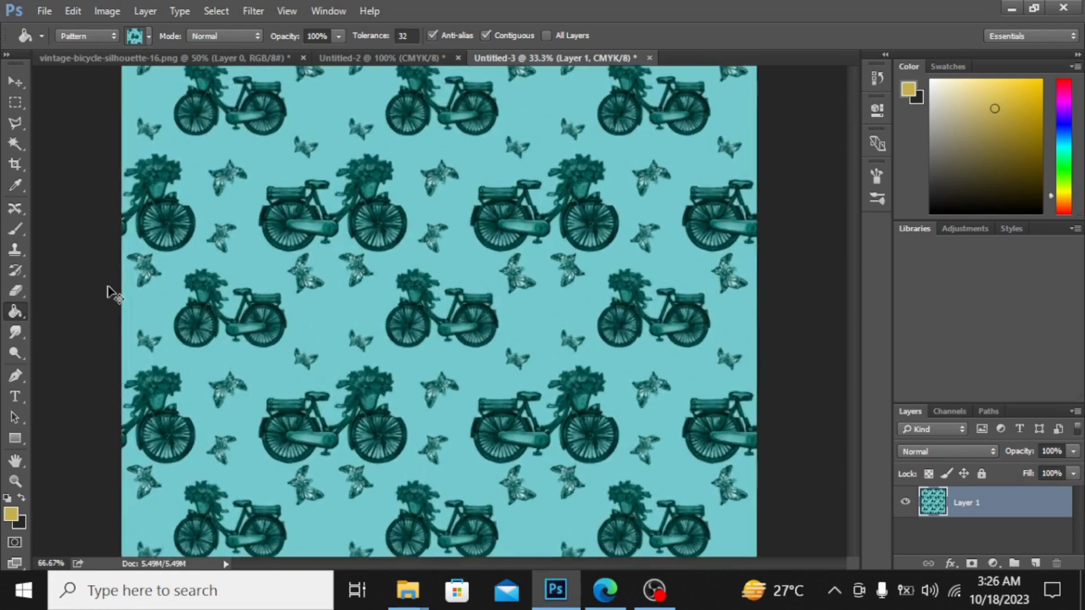
{"action": "key", "text": "ctrl+plus"}
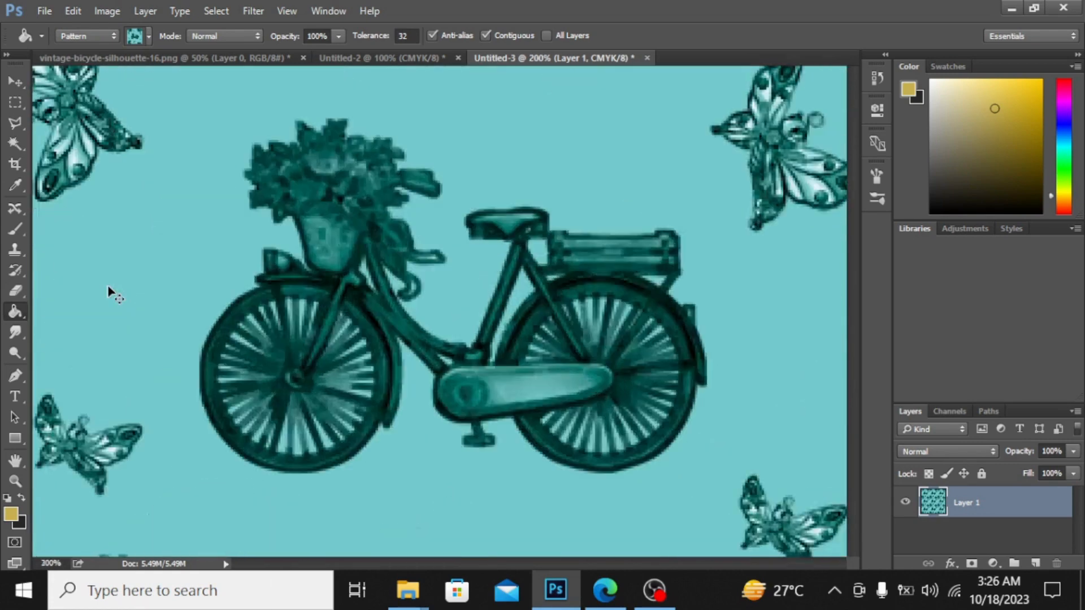
{"action": "key", "text": "ctrl+minus"}
{"action": "key", "text": "ctrl+minus"}
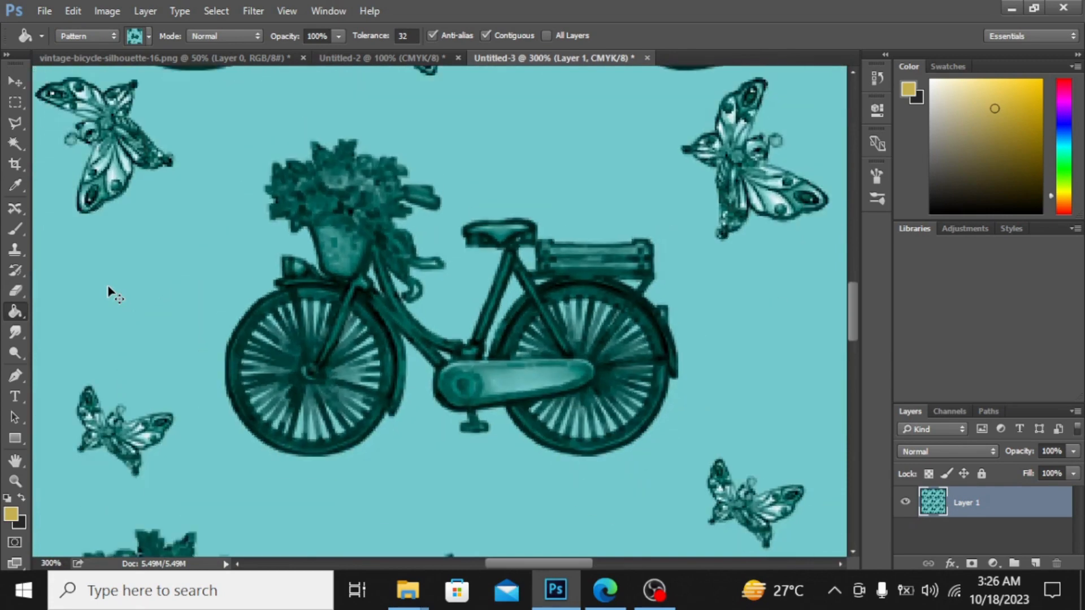
{"action": "key", "text": "ctrl+minus"}
{"action": "key", "text": "ctrl+minus"}
{"action": "key", "text": "ctrl+minus"}
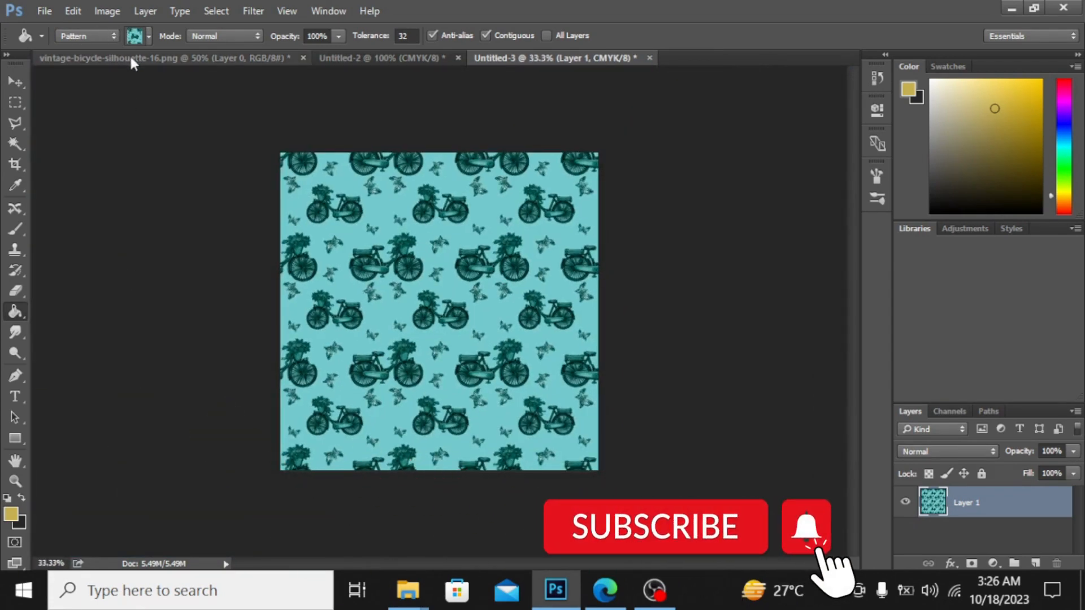
- In the Untitled-2 tile document, change the Color Fill 1 layer to pink d98697 after comparing other pink shades
{"action": "key", "text": "ctrl+Tab"}
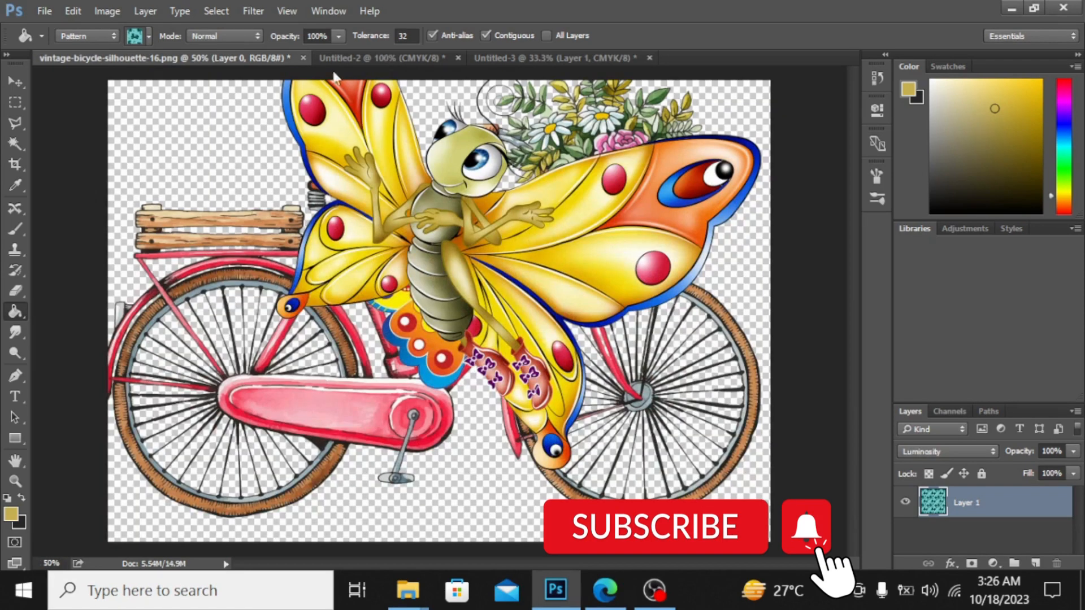
{"action": "left_click", "coordinate": [381, 59]}
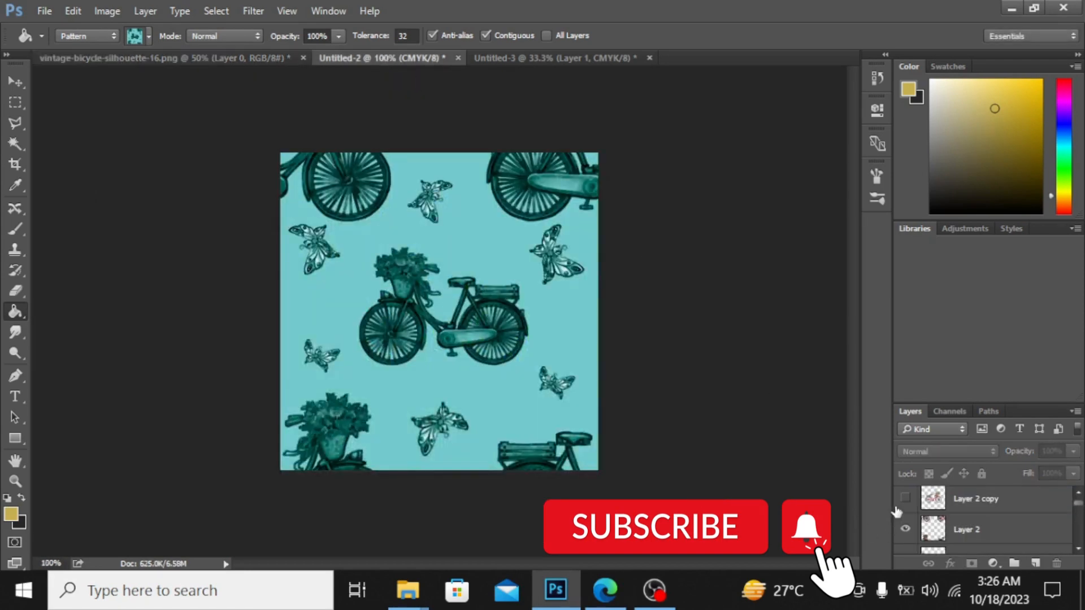
{"action": "left_click_drag", "start_coordinate": [1080, 508], "coordinate": [1078, 537]}
{"action": "double_click", "coordinate": [933, 507]}
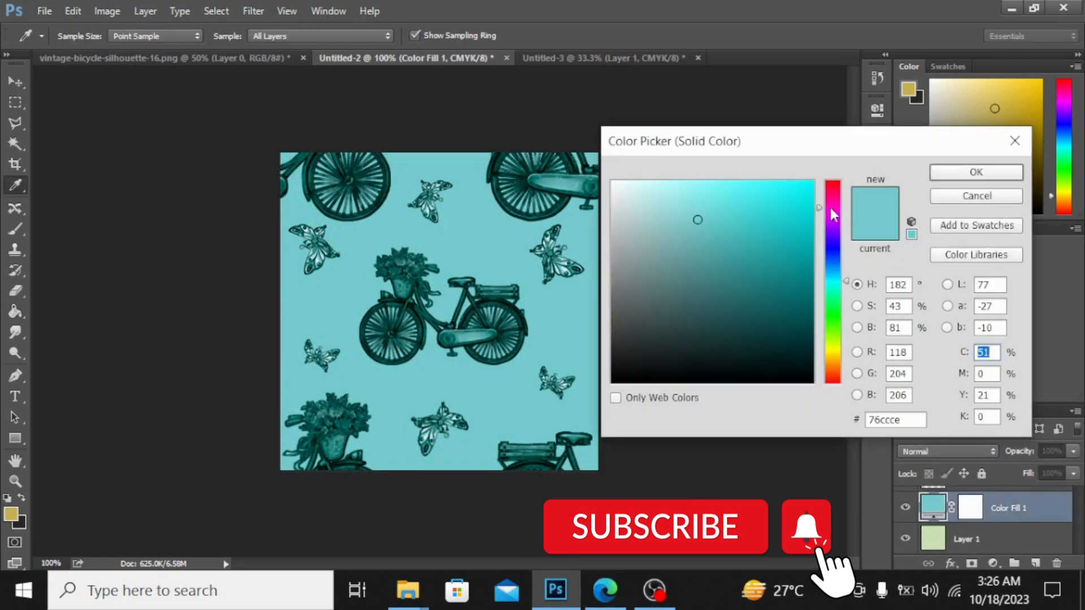
{"action": "left_click_drag", "start_coordinate": [829, 208], "coordinate": [832, 188]}
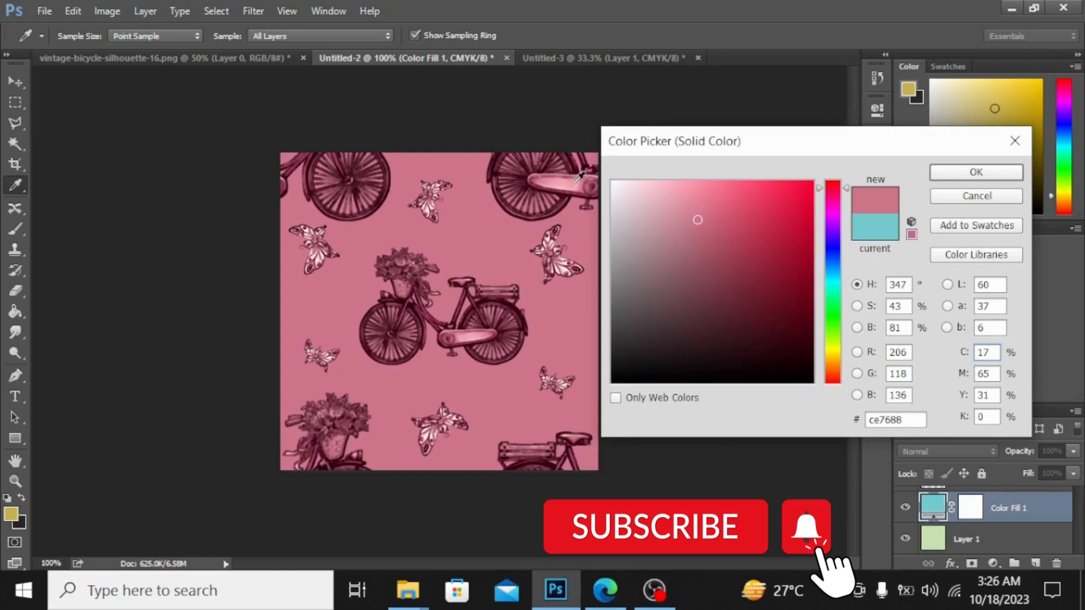
{"action": "left_click", "coordinate": [716, 185]}
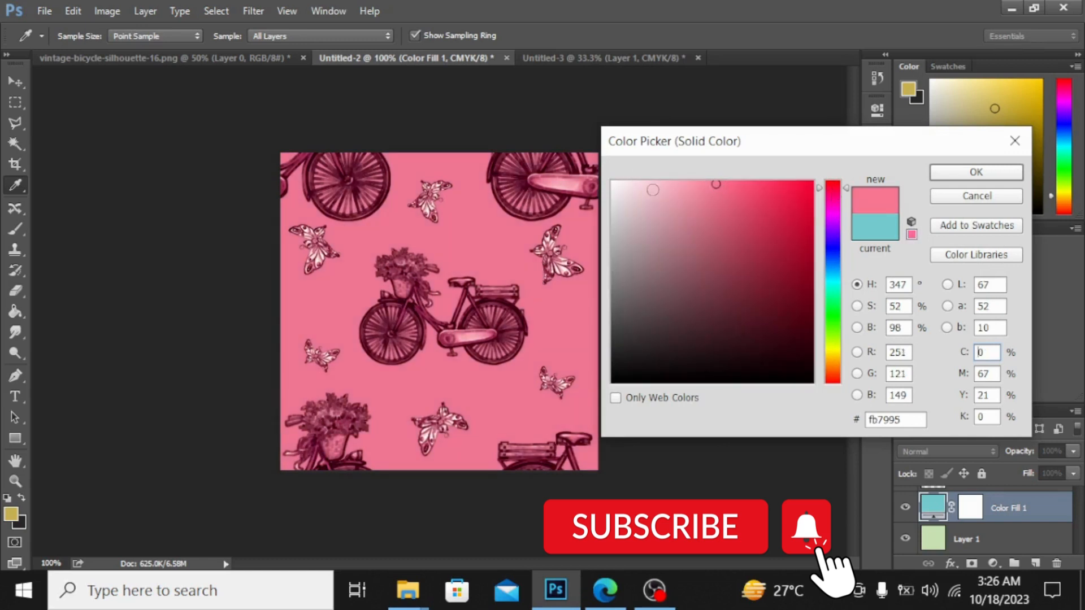
{"action": "mouse_move", "coordinate": [666, 198]}
{"action": "left_mouse_down"}
{"action": "mouse_move", "coordinate": [714, 214]}
{"action": "mouse_move", "coordinate": [676, 196]}
{"action": "left_mouse_up"}
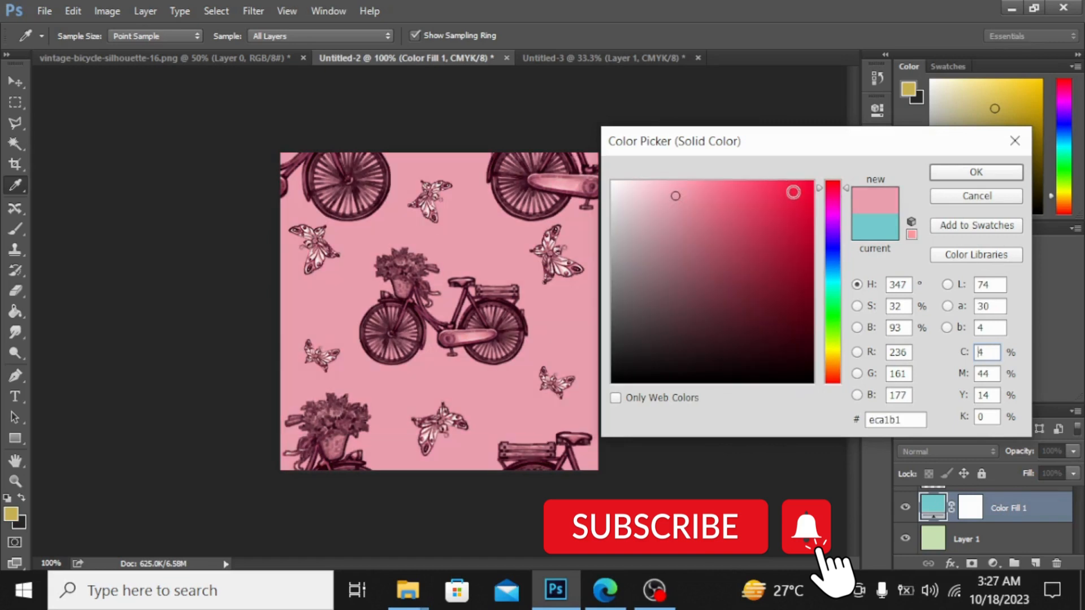
{"action": "left_click", "coordinate": [712, 224]}
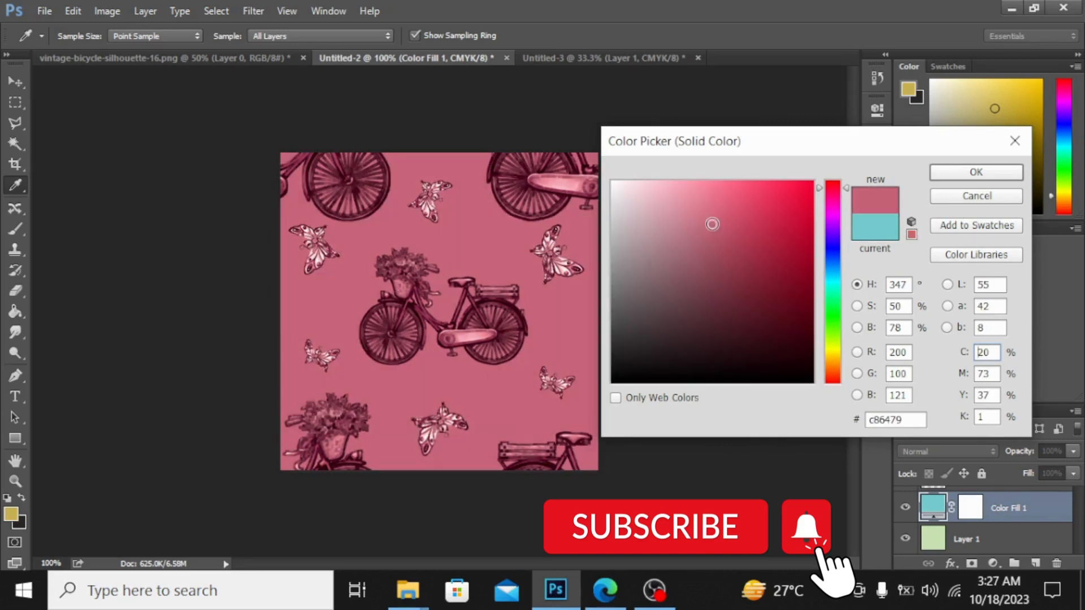
{"action": "left_click", "coordinate": [687, 210]}
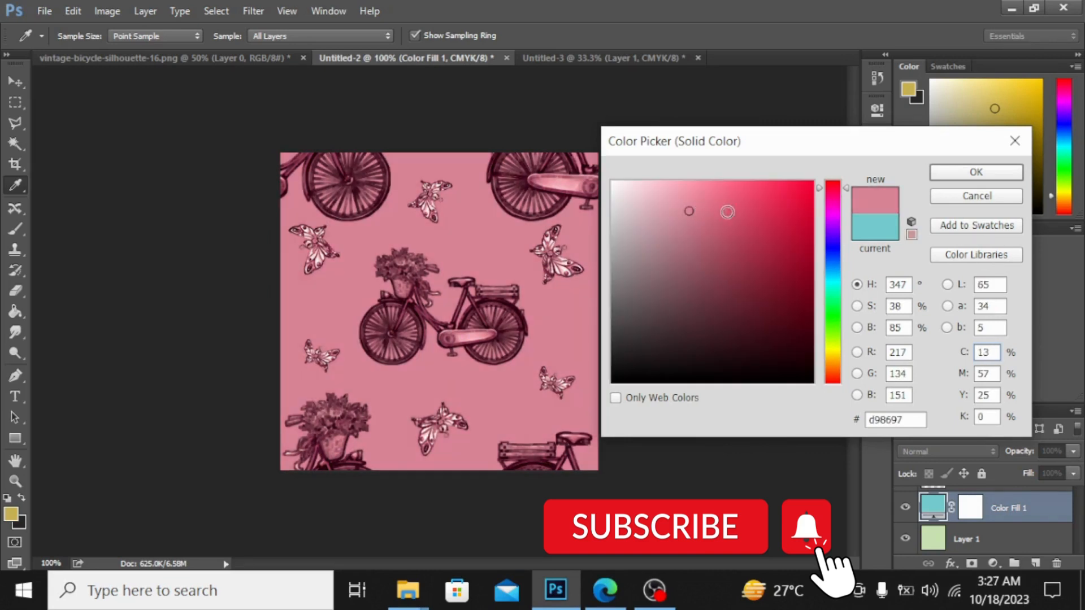
{"action": "left_click", "coordinate": [977, 174]}
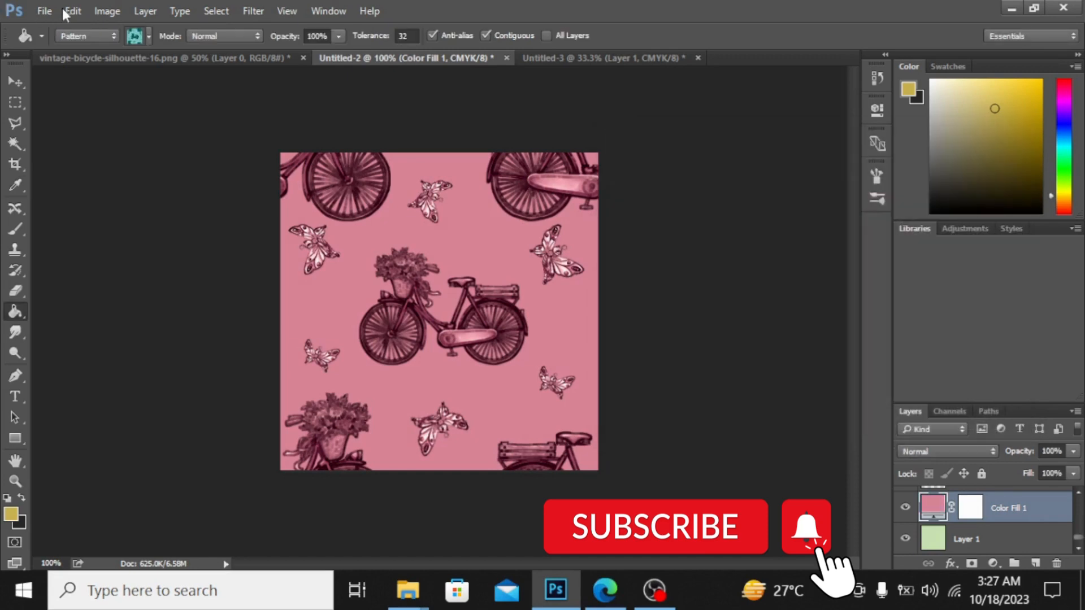
- Define the pink bicycle-and-butterfly tile as a new pattern
{"action": "left_click", "coordinate": [71, 12]}
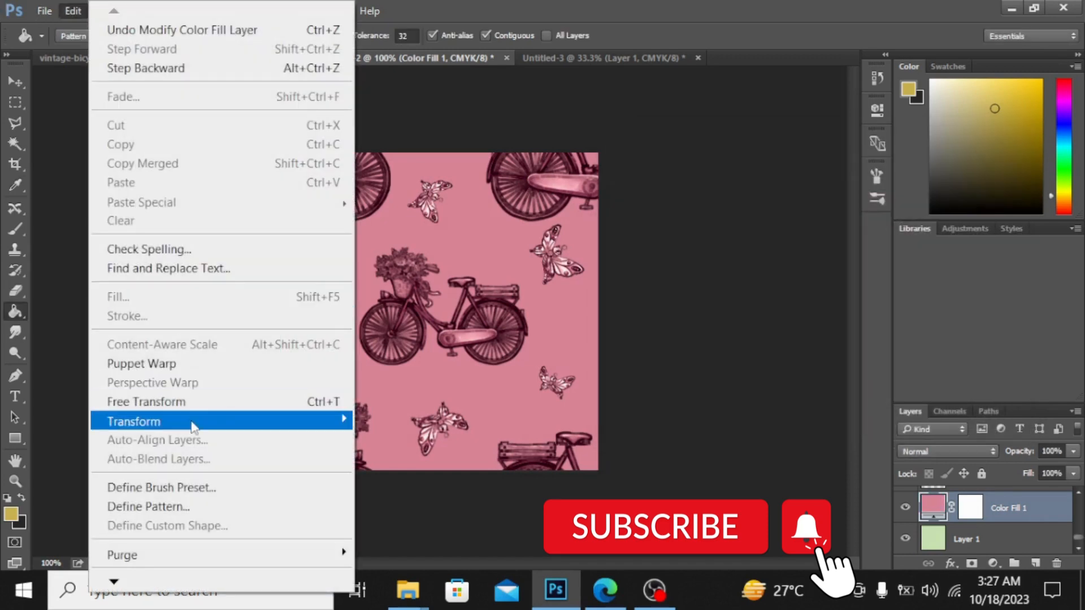
{"action": "left_click", "coordinate": [173, 508]}
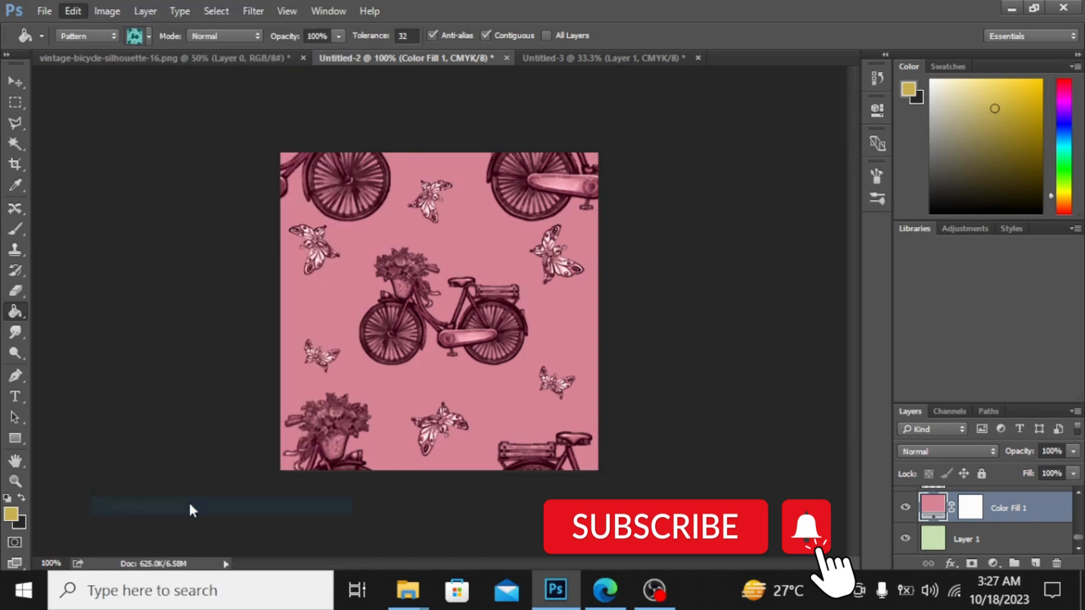